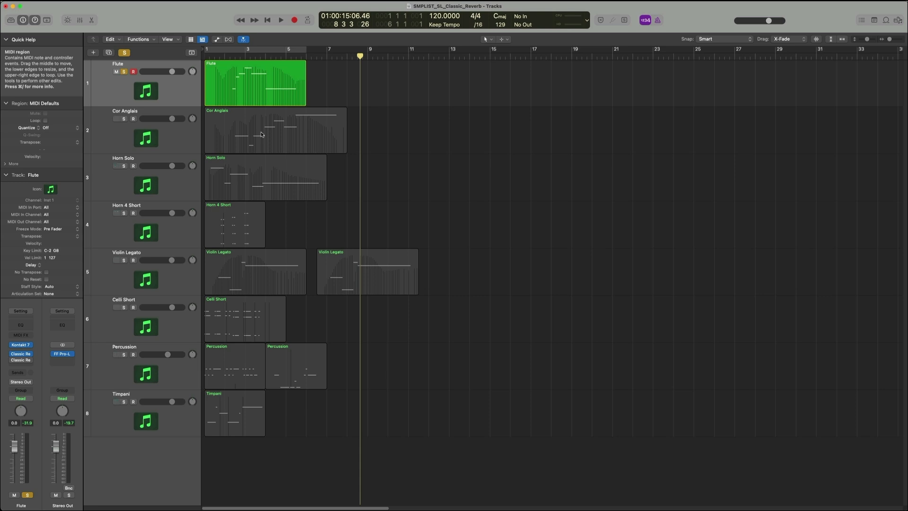
- Show the mixer, play the soloed Flute from near its start, and view its Large Warm Hall reverb settings
{"action": "key", "text": "x"}
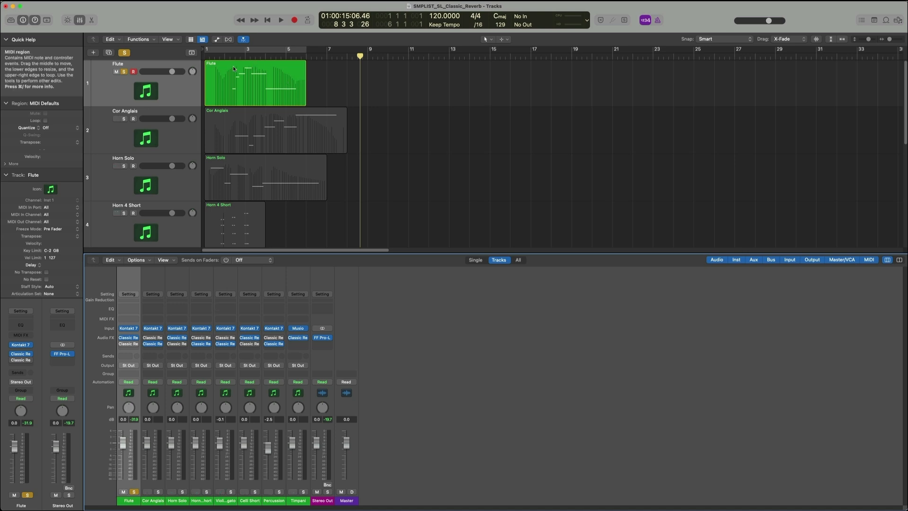
{"action": "double_click", "coordinate": [220, 57]}
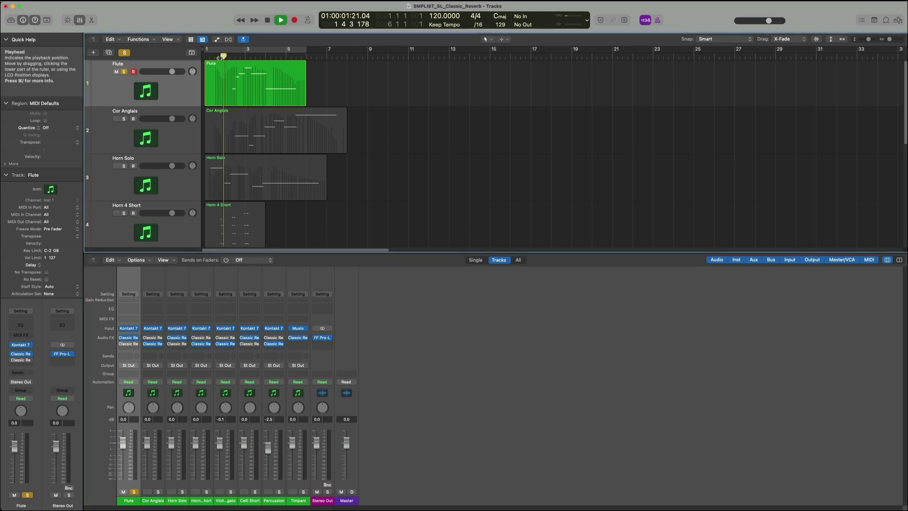
{"action": "key", "text": "space"}
{"action": "left_click", "coordinate": [129, 338]}
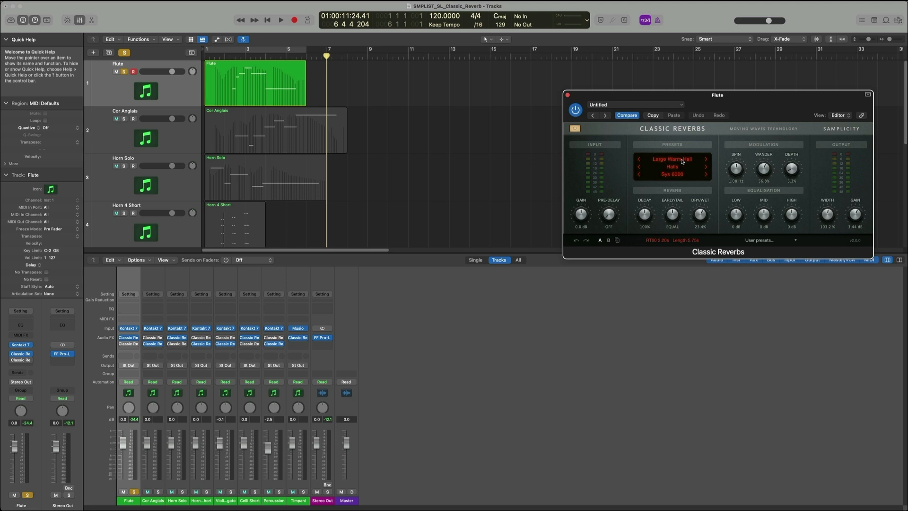
{"action": "left_click", "coordinate": [568, 95]}
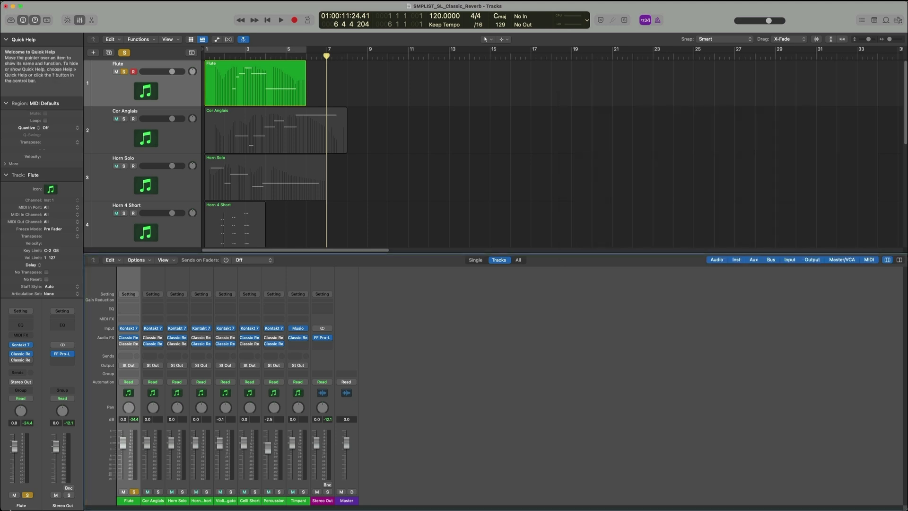
- Switch the Flute from the Large Warm Hall to the Studio 40 x 40 ft reverb, play it, and compare both plug-ins
{"action": "left_click", "coordinate": [24, 361]}
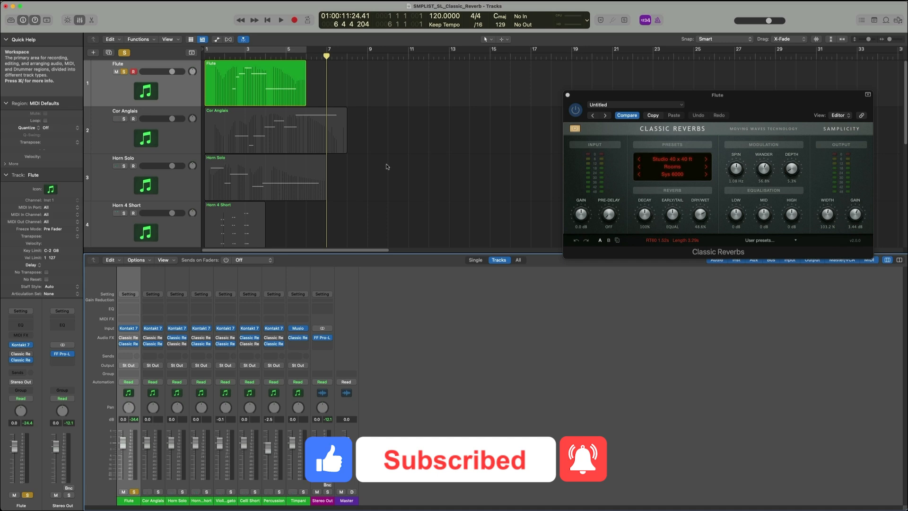
{"action": "left_click", "coordinate": [225, 57]}
{"action": "key", "text": "space"}
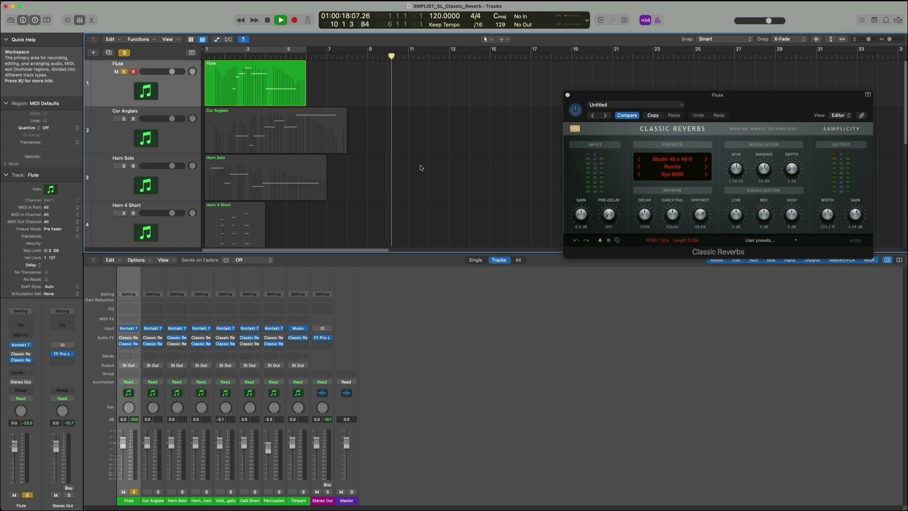
{"action": "left_click", "coordinate": [23, 355]}
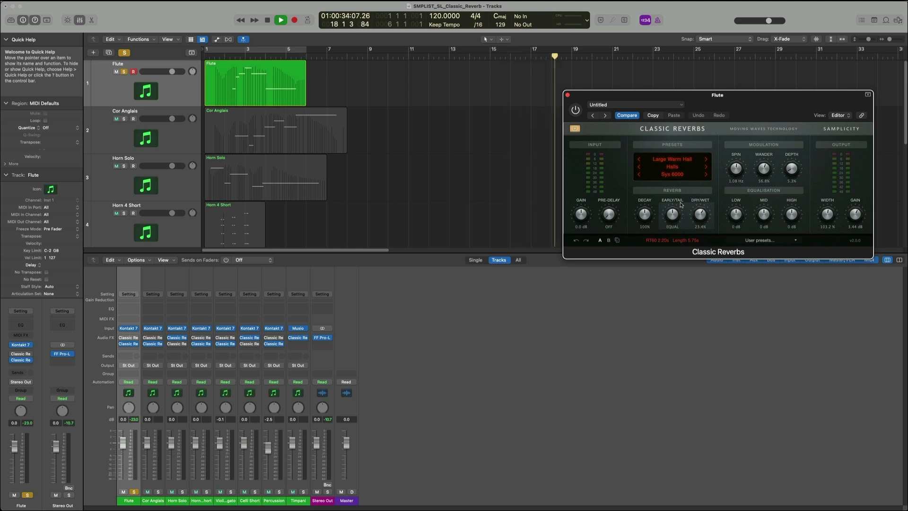
{"action": "left_click", "coordinate": [568, 95]}
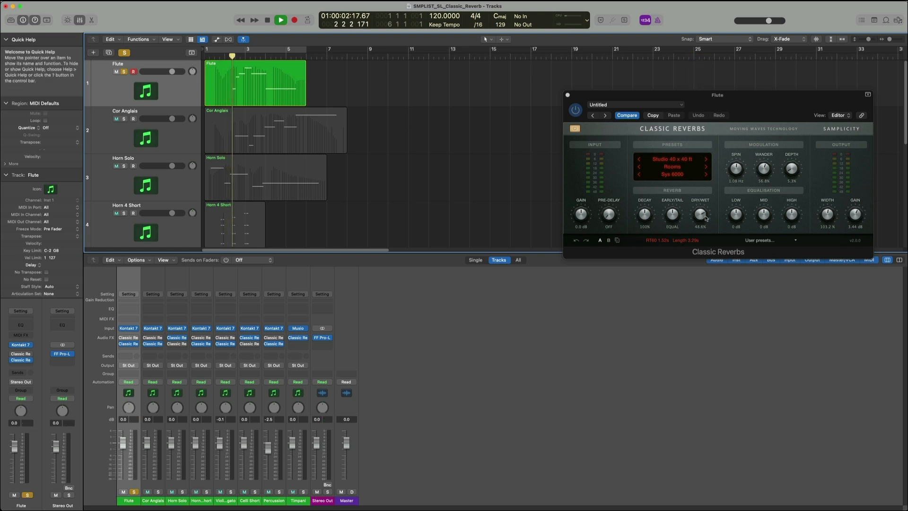
- Set the Dry/Wet of the Flute's Studio 40 x 40 ft reverb to Wet Only and audition it from about bar 2
{"action": "left_click_drag", "start_coordinate": [705, 218], "coordinate": [705, 202]}
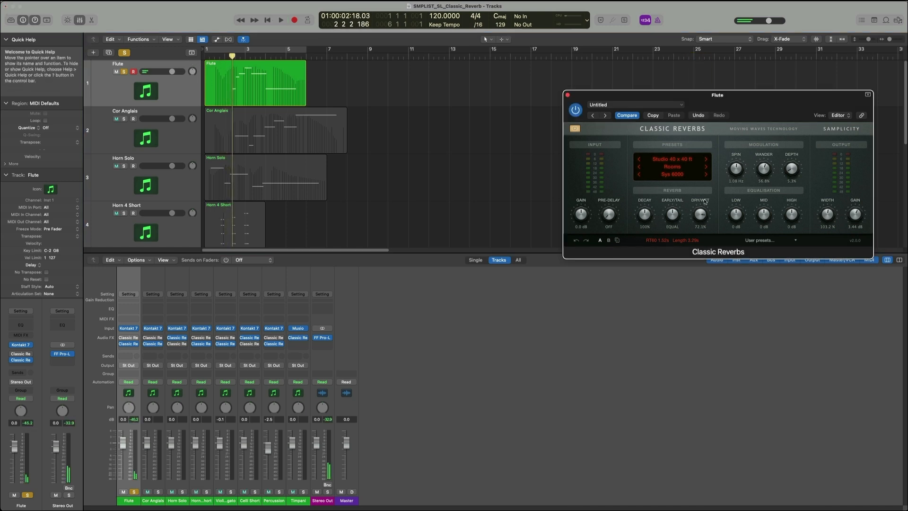
{"action": "double_click", "coordinate": [230, 56]}
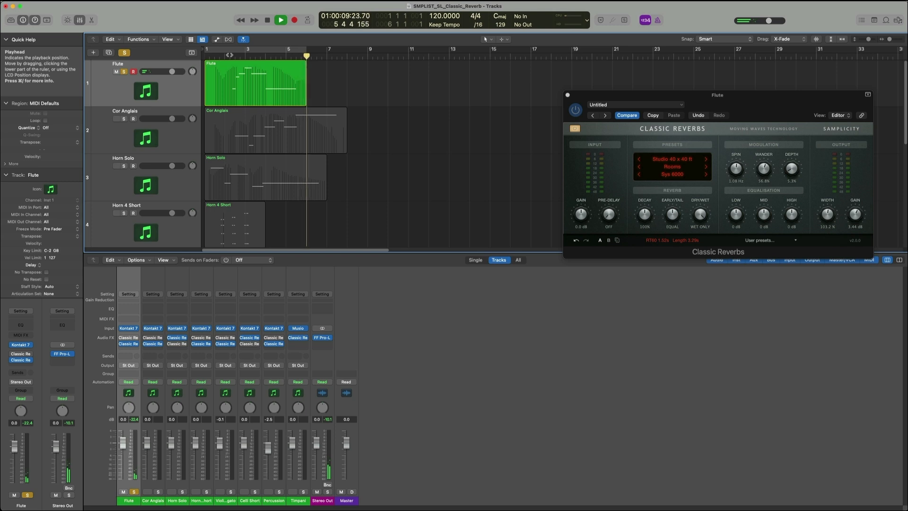
{"action": "key", "text": "space"}
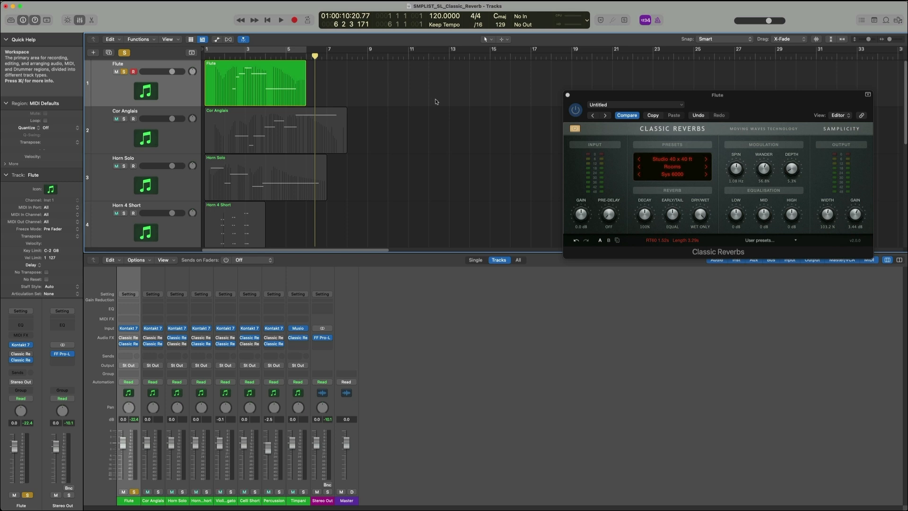
{"action": "left_click", "coordinate": [567, 95]}
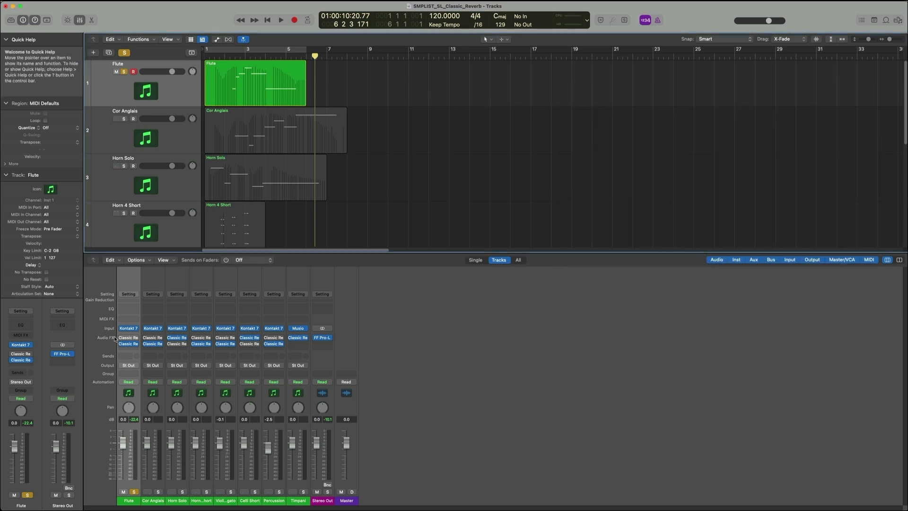
- Solo the Cor Anglais with its Large Chamber reverb active and play it from about bar 2 with cycling off
{"action": "left_click_drag", "start_coordinate": [230, 111], "coordinate": [230, 54]}
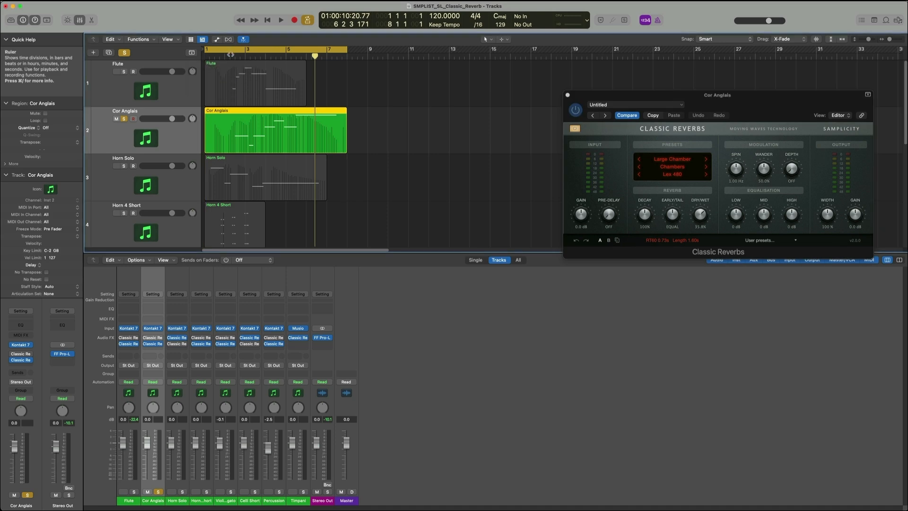
{"action": "left_click", "coordinate": [230, 55]}
{"action": "key", "text": "c"}
{"action": "key", "text": "space"}
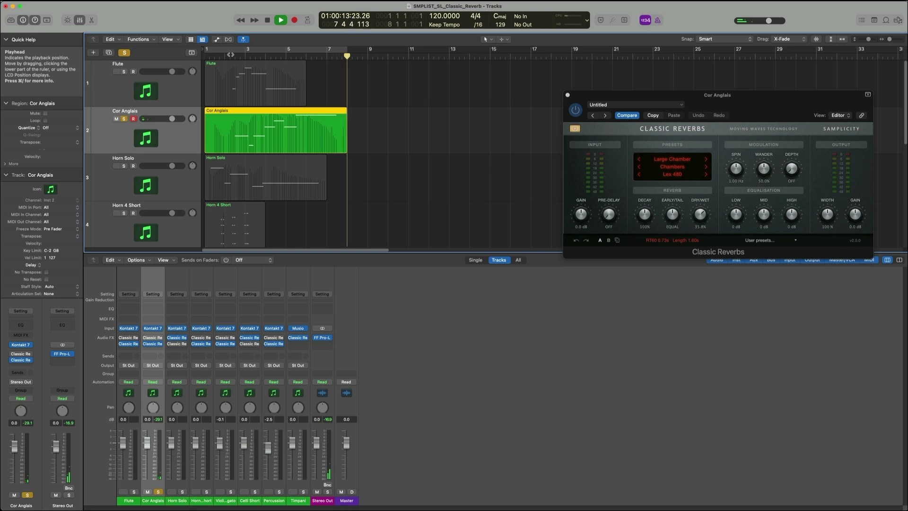
{"action": "key", "text": "space"}
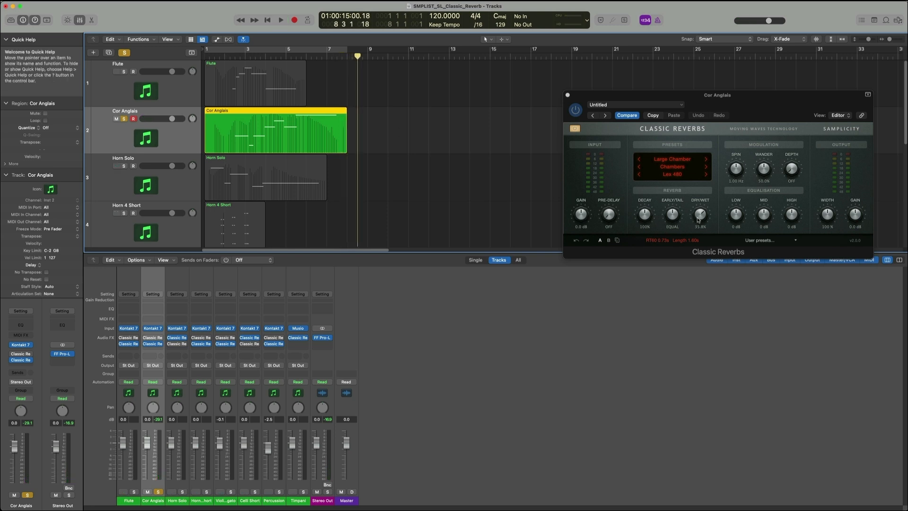
- Raise the Dry/Wet of the Cor Anglais Large Chamber reverb to about 84.4% and audition it from about bar 4
{"action": "left_click_drag", "start_coordinate": [698, 220], "coordinate": [702, 201]}
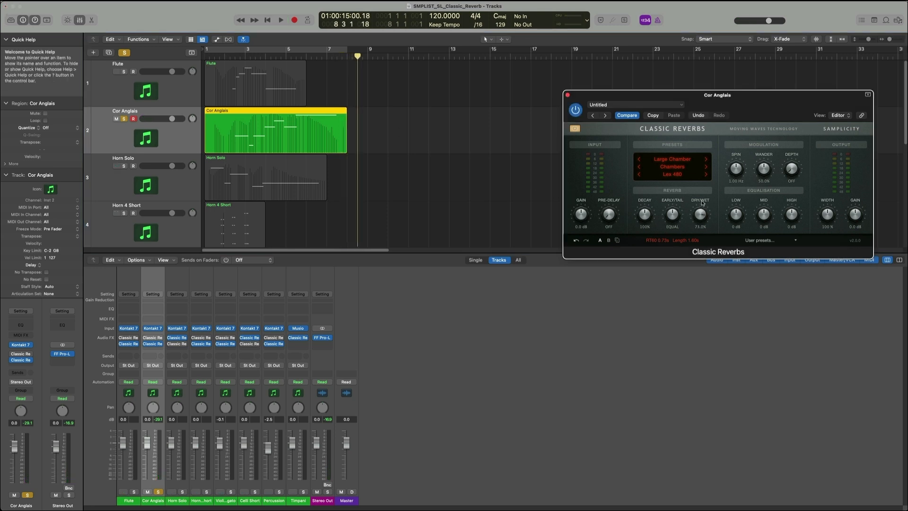
{"action": "left_click", "coordinate": [271, 57]}
{"action": "key", "text": "space"}
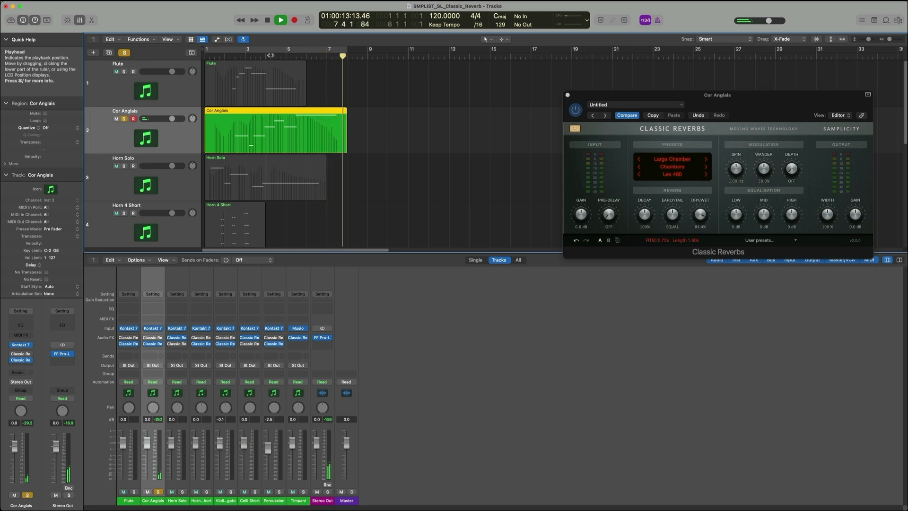
{"action": "key", "text": "space"}
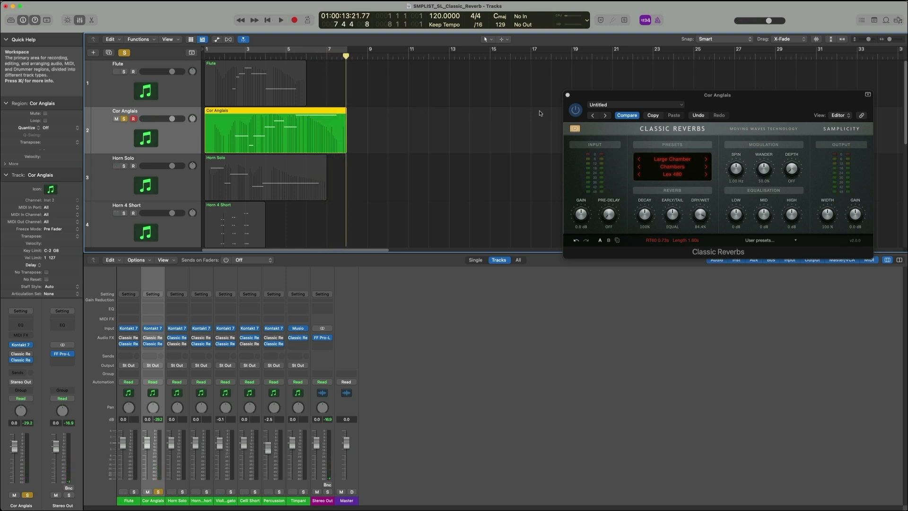
- Compare the Cor Anglais with and without the Large Chamber reverb from about bar 4, then leave the reverb bypassed
{"action": "left_click", "coordinate": [569, 110]}
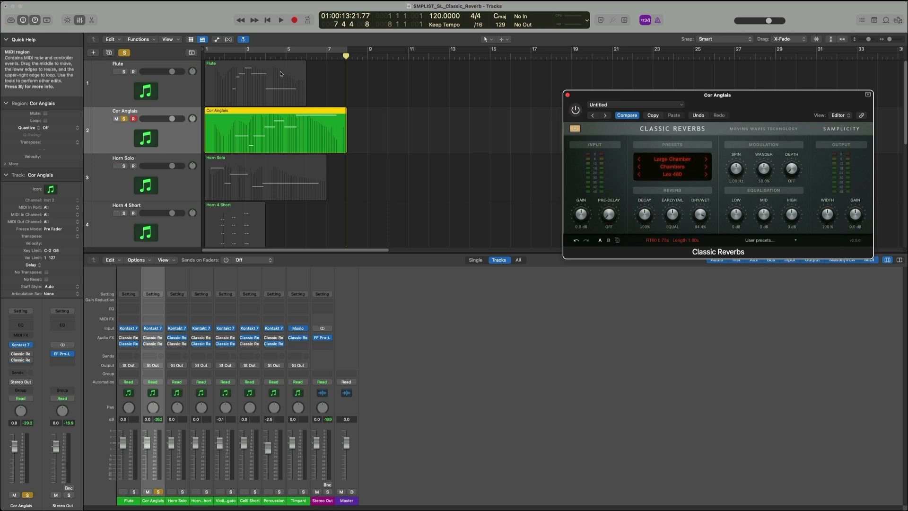
{"action": "left_click", "coordinate": [270, 54]}
{"action": "key", "text": "space"}
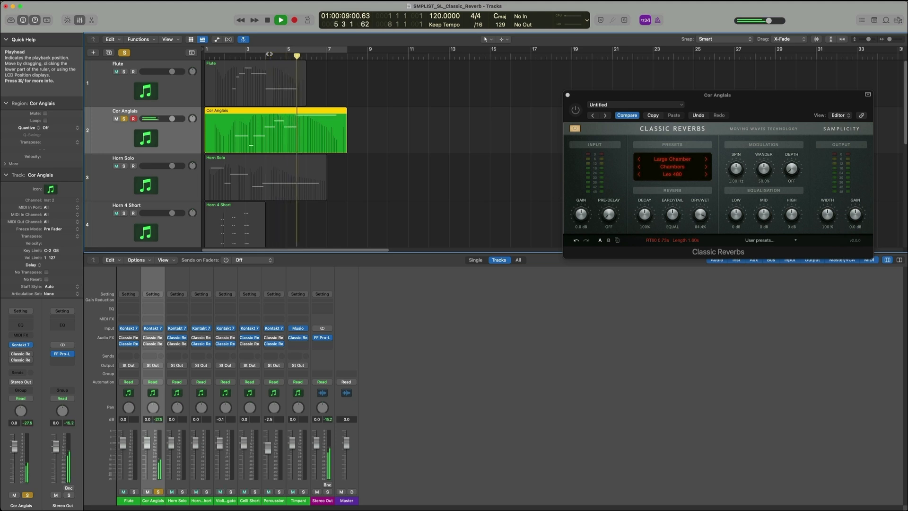
{"action": "left_click", "coordinate": [576, 110]}
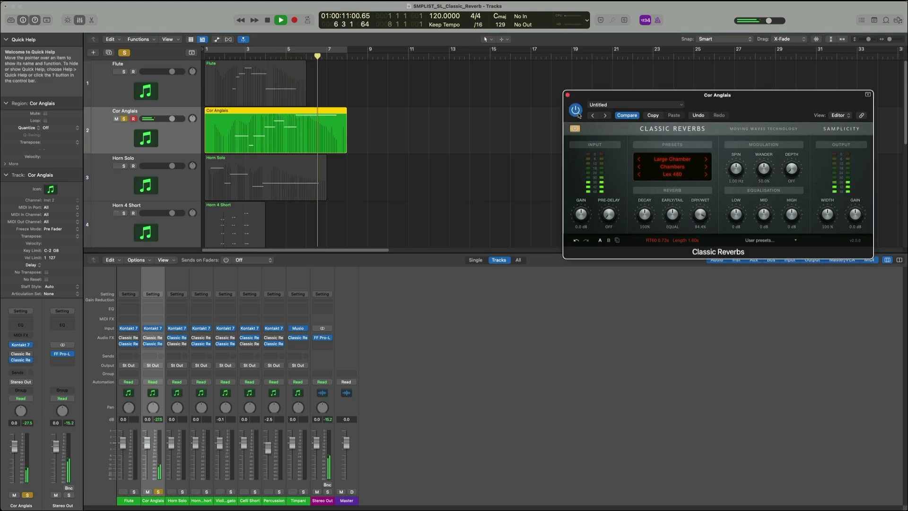
{"action": "left_click", "coordinate": [576, 111]}
{"action": "key", "text": "space"}
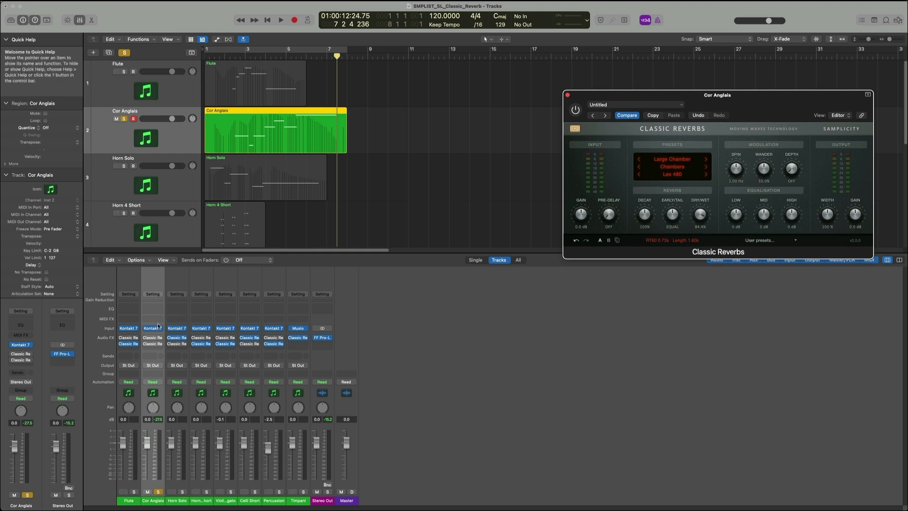
- Enable the Large Church reverb on the Cor Anglais and open its settings in place of the Large Chamber plug-in
{"action": "left_click", "coordinate": [147, 339]}
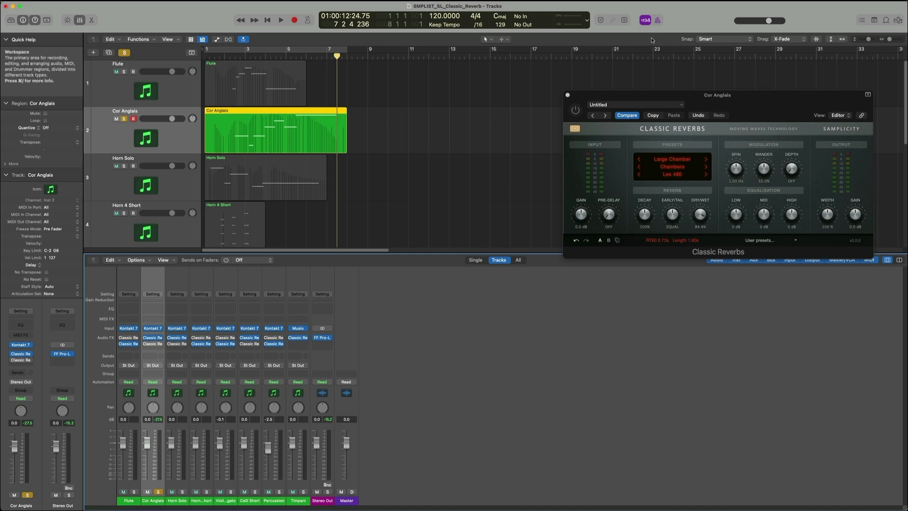
{"action": "left_click", "coordinate": [568, 95]}
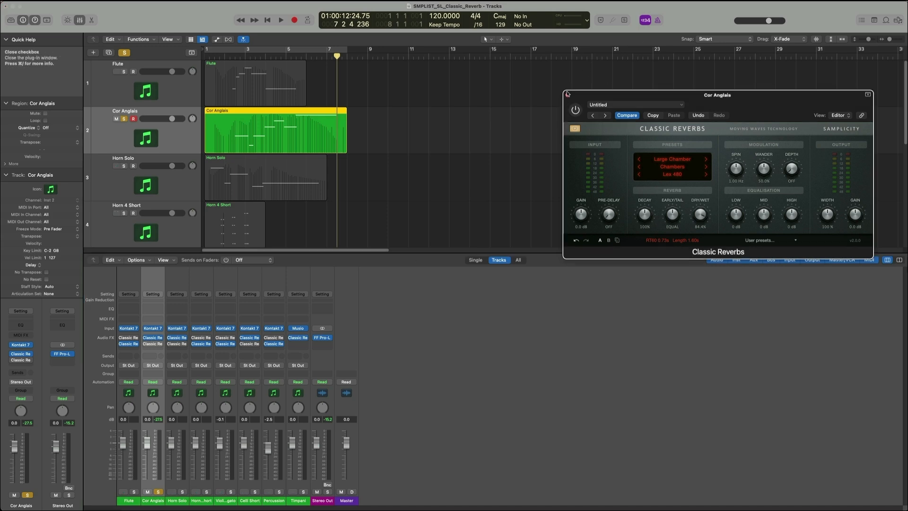
{"action": "left_click", "coordinate": [153, 338]}
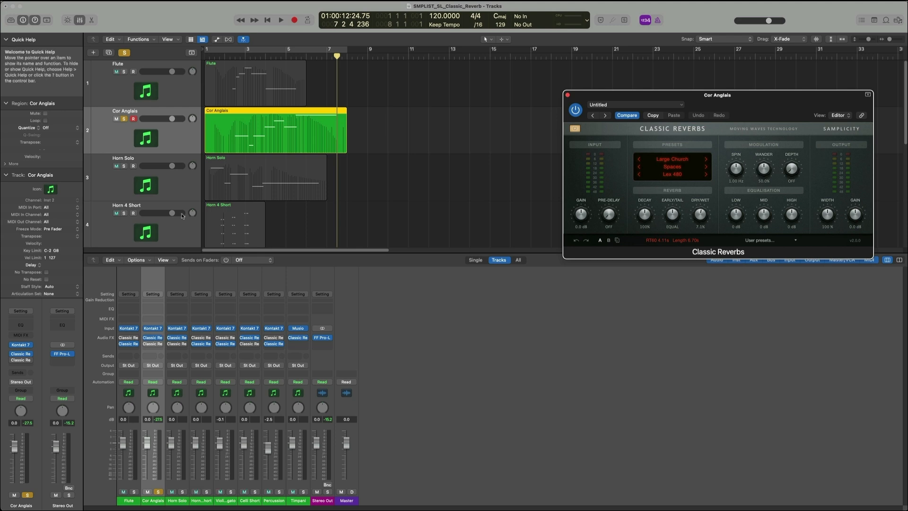
- Play the Cor Anglais with the Large Church reverb from about bar 2, and put away the mixer and plug-in window
{"action": "left_click", "coordinate": [230, 56]}
{"action": "key", "text": "space"}
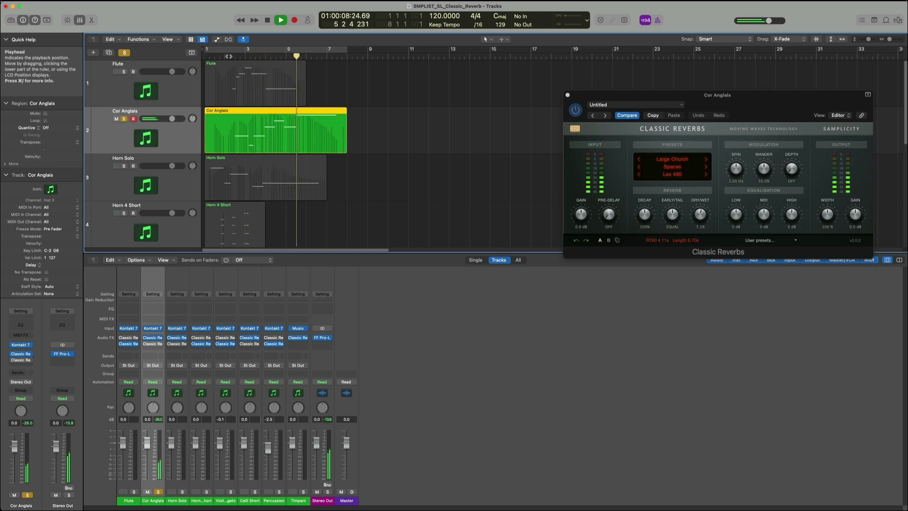
{"action": "key", "text": "x"}
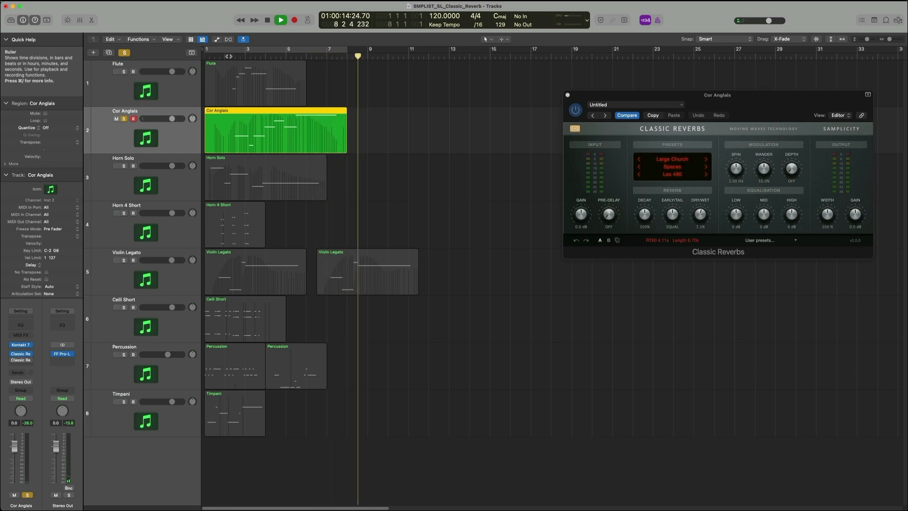
{"action": "key", "text": "space"}
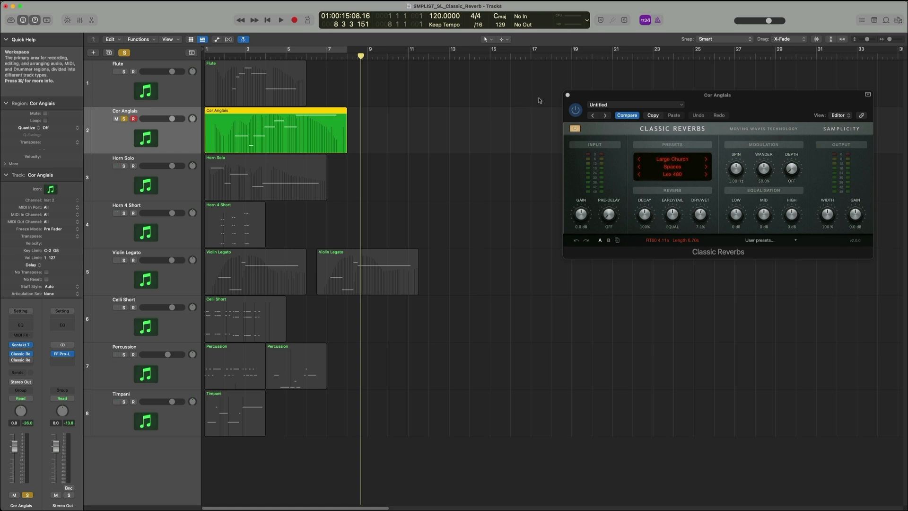
{"action": "left_click", "coordinate": [568, 95]}
- Solo the Horn Solo region, set the cycle range to its length, and play it with its reverbs bypassed
{"action": "key", "text": "super+a"}
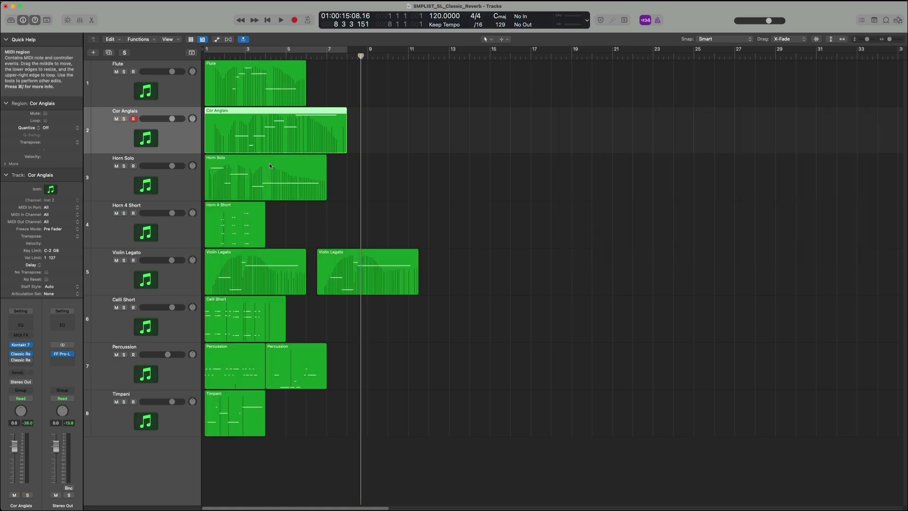
{"action": "left_click", "coordinate": [270, 166]}
{"action": "key", "text": "ctrl+s"}
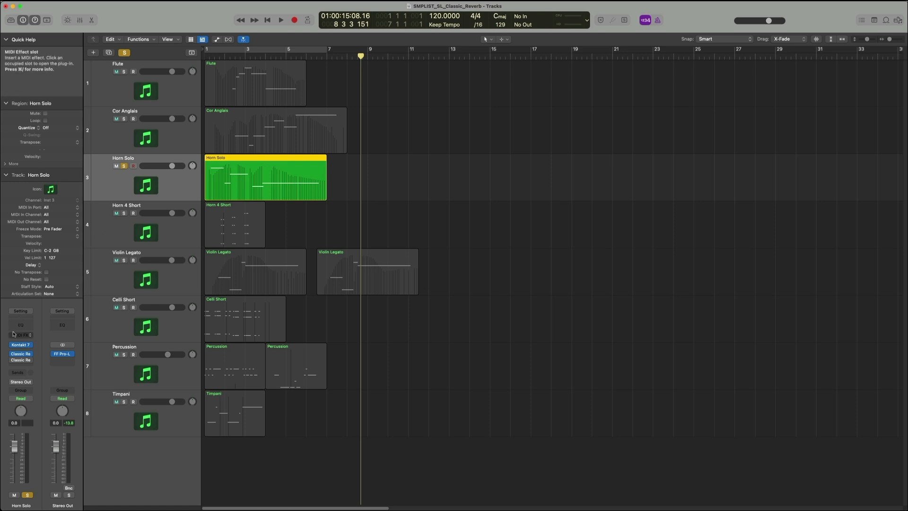
{"action": "key", "text": "super+u"}
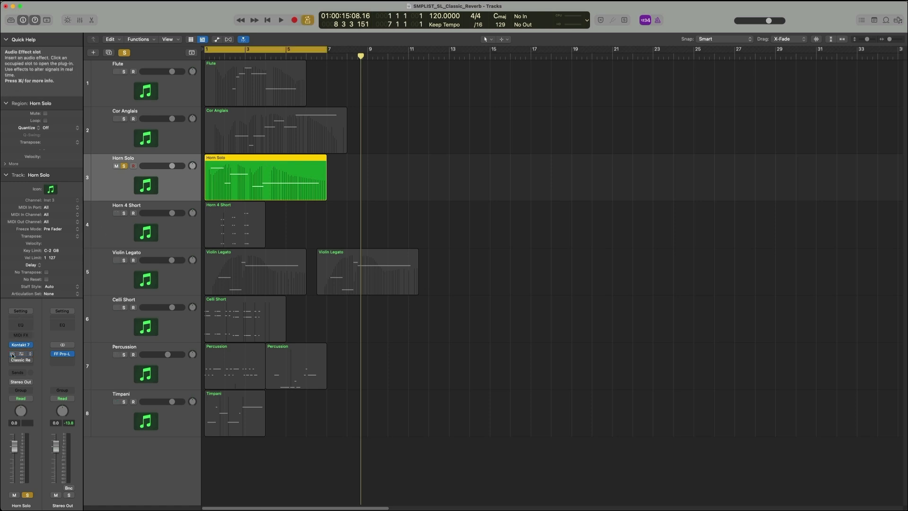
{"action": "key", "text": "space"}
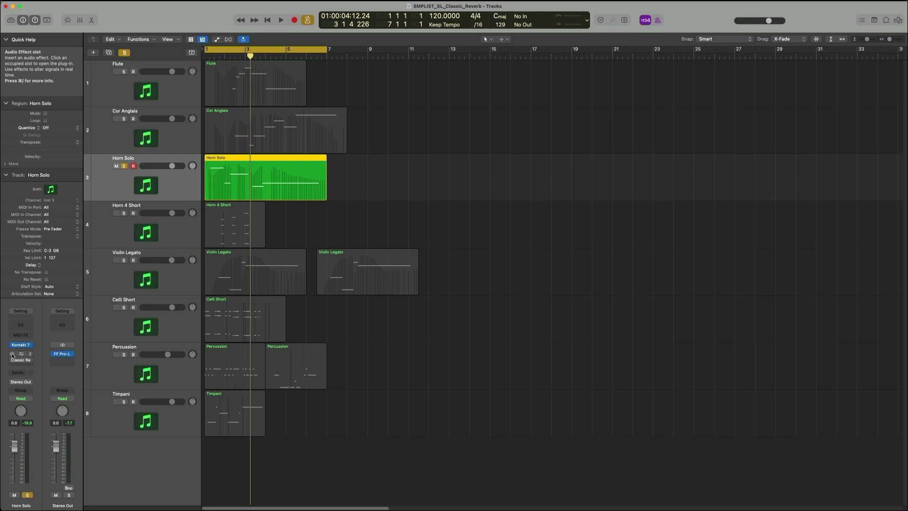
- Enable the A Plate reverb on the Horn Solo and play the rest of the region with cycling off
{"action": "left_click", "coordinate": [21, 355]}
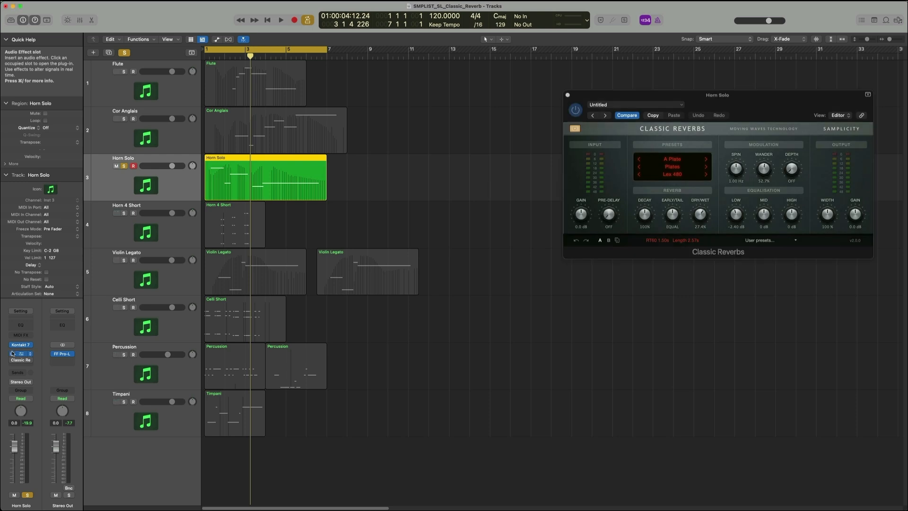
{"action": "key", "text": "space"}
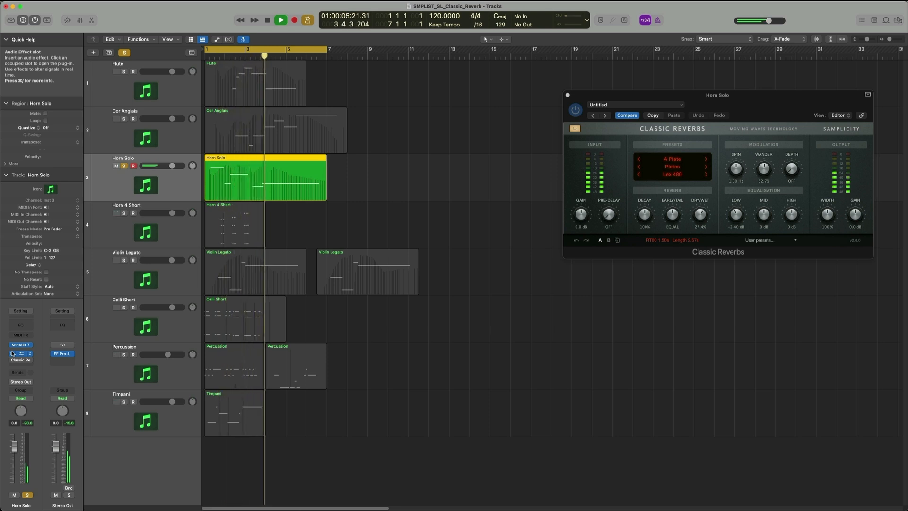
{"action": "key", "text": "c"}
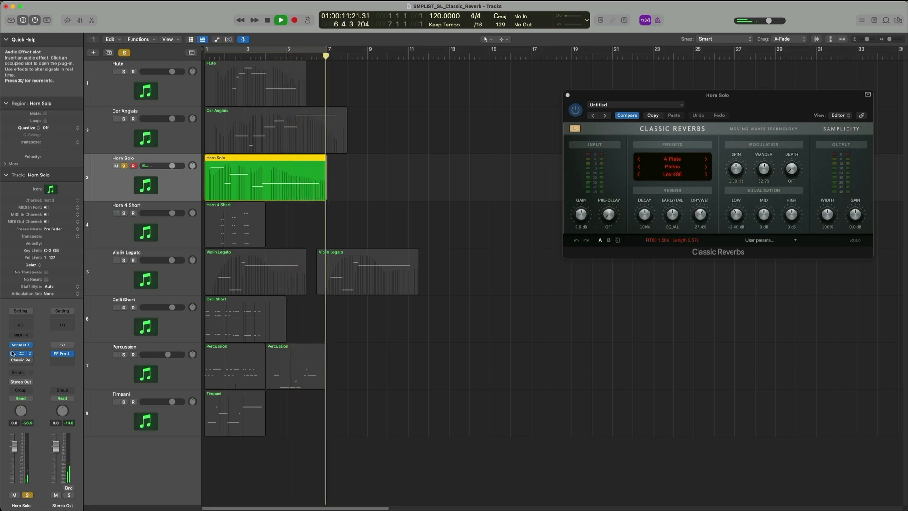
- Open the Concert Piano hall reverb on the Horn 4 Short track and play its region from the start
{"action": "key", "text": "space"}
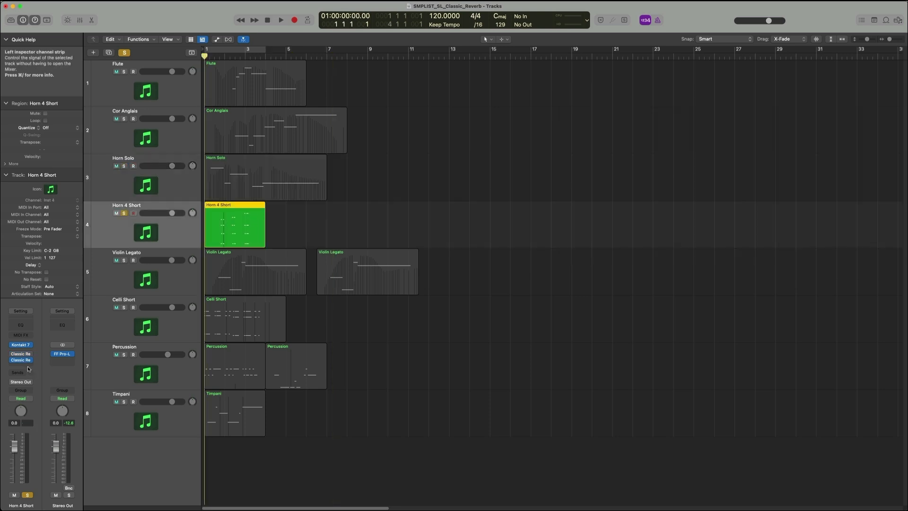
{"action": "left_click", "coordinate": [20, 361]}
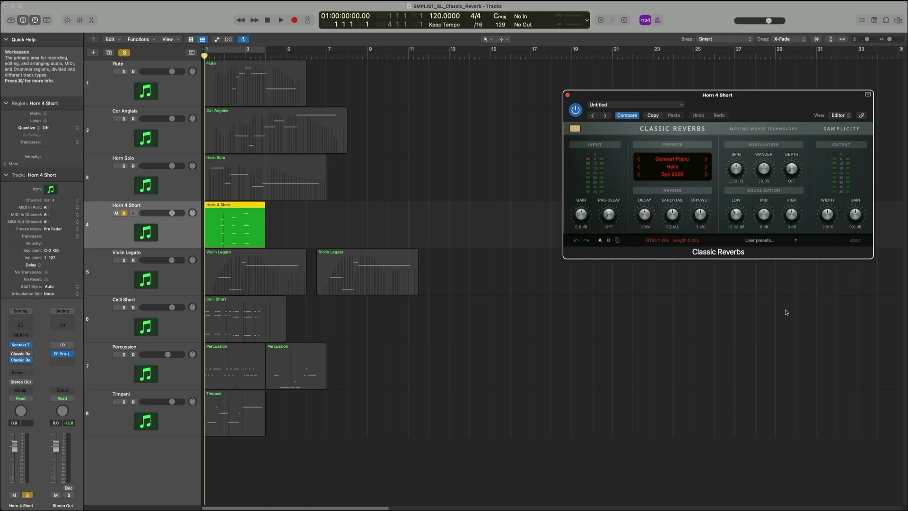
{"action": "key", "text": "space"}
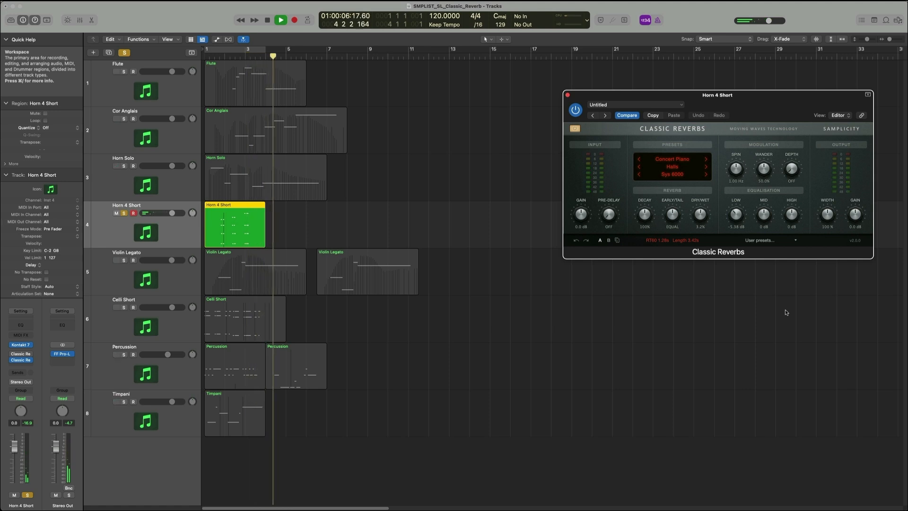
{"action": "key", "text": "space"}
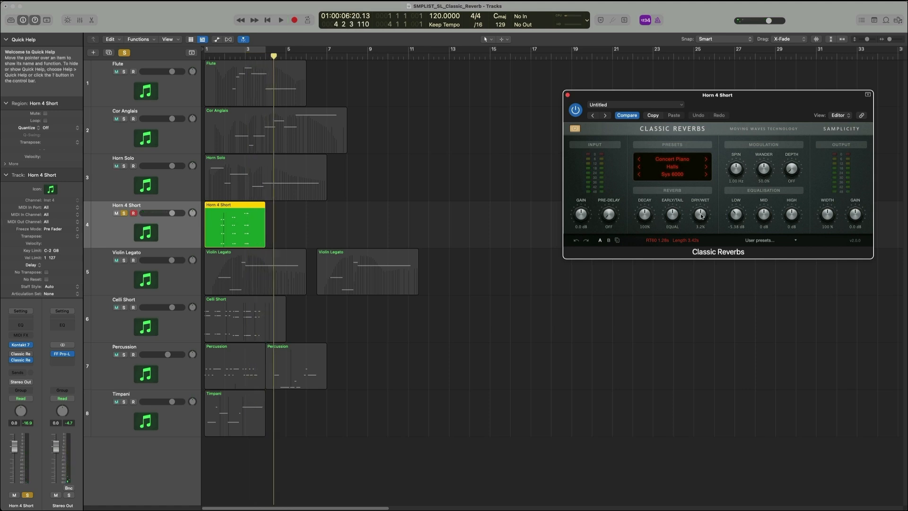
- Raise the Concert Piano reverb's dry/wet mix to about 55% and replay Horn 4 Short from about bar 2
{"action": "left_click", "coordinate": [230, 53]}
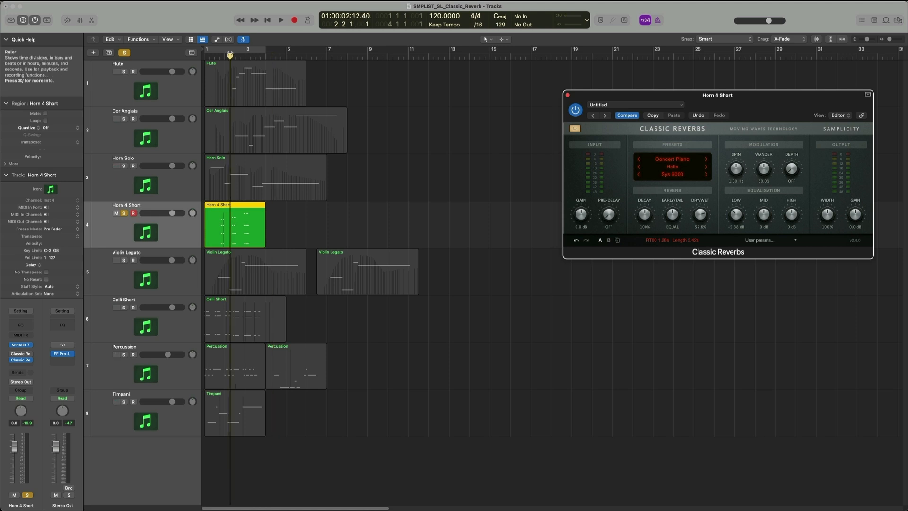
{"action": "key", "text": "space"}
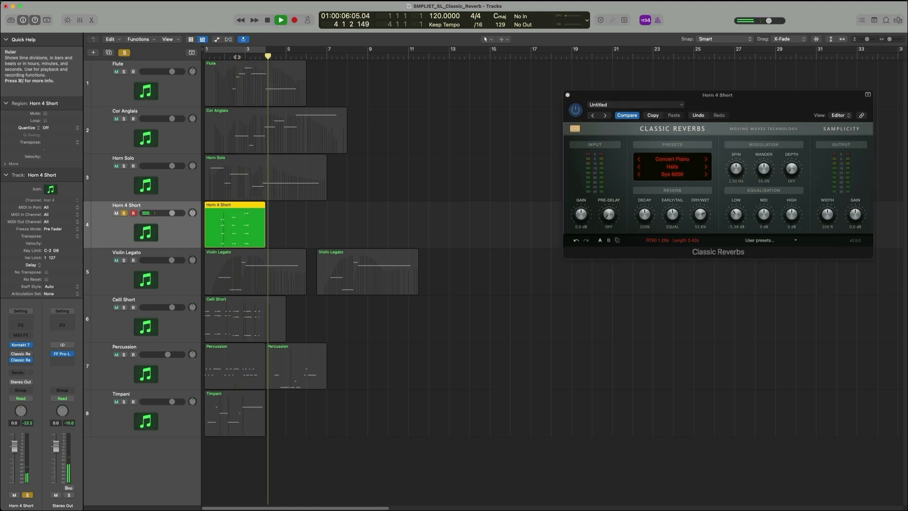
{"action": "key", "text": "space"}
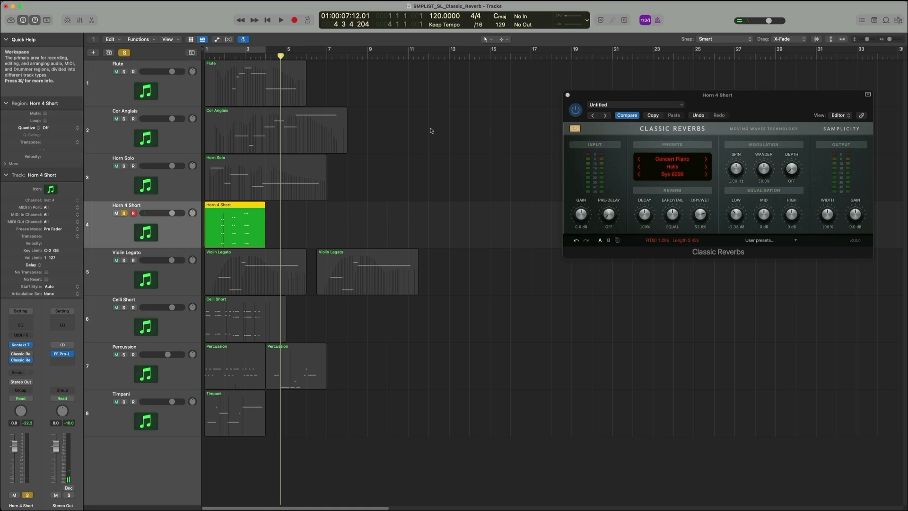
- Bypass the Concert Piano reverb and play Horn 4 Short dry from just before bar 2
{"action": "left_click", "coordinate": [564, 115]}
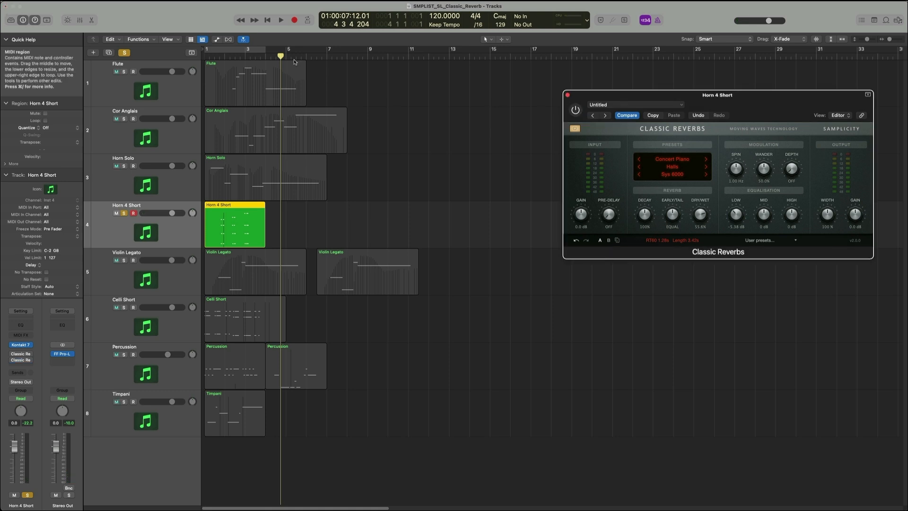
{"action": "left_click", "coordinate": [222, 56]}
{"action": "key", "text": "space"}
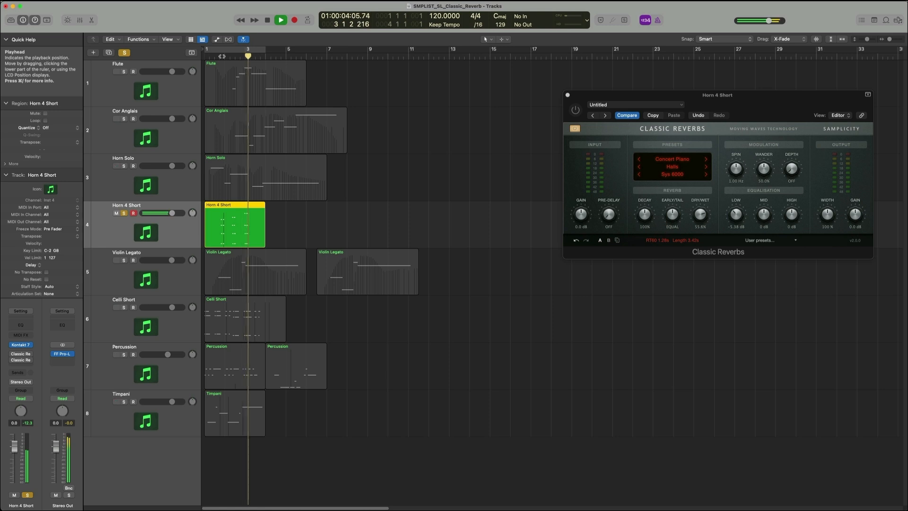
{"action": "key", "text": "space"}
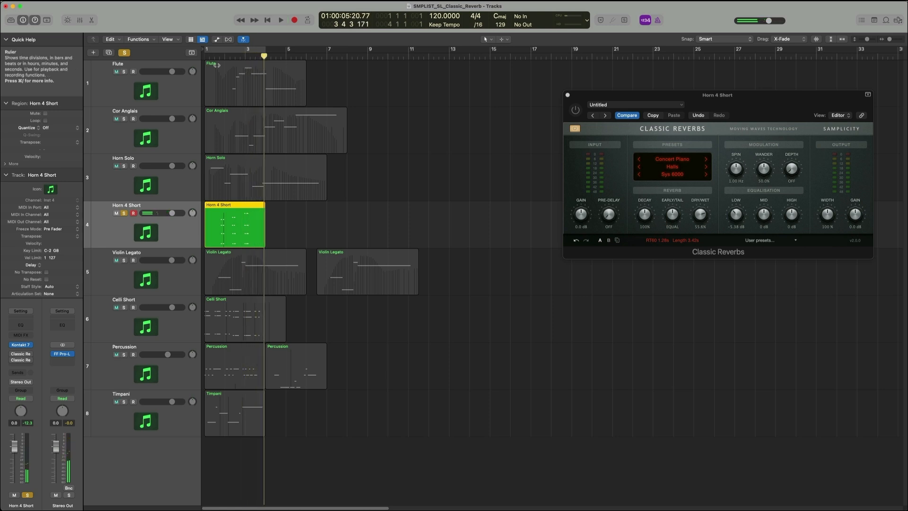
- Enable the Large Warm Hall reverb on Horn 4 Short and audition the region while raising its dry/wet mix in stages to about 39%
{"action": "left_click", "coordinate": [21, 355]}
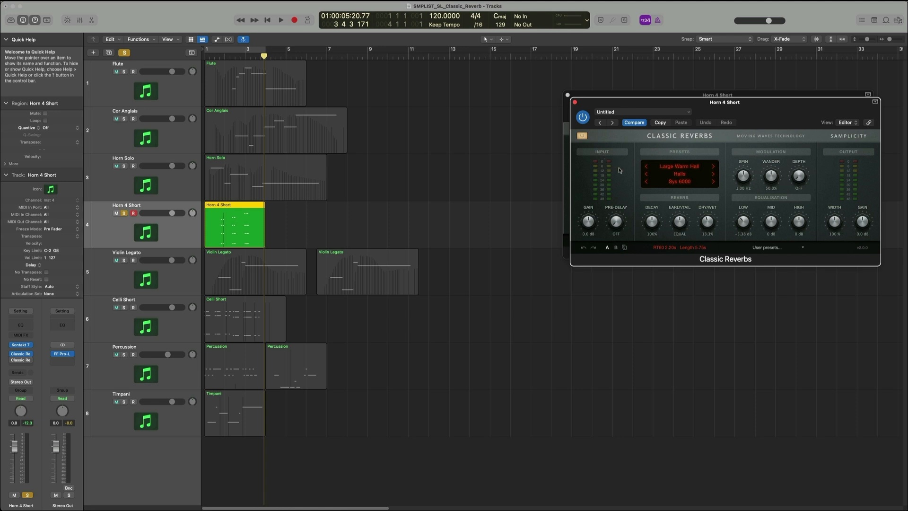
{"action": "key", "text": "Return"}
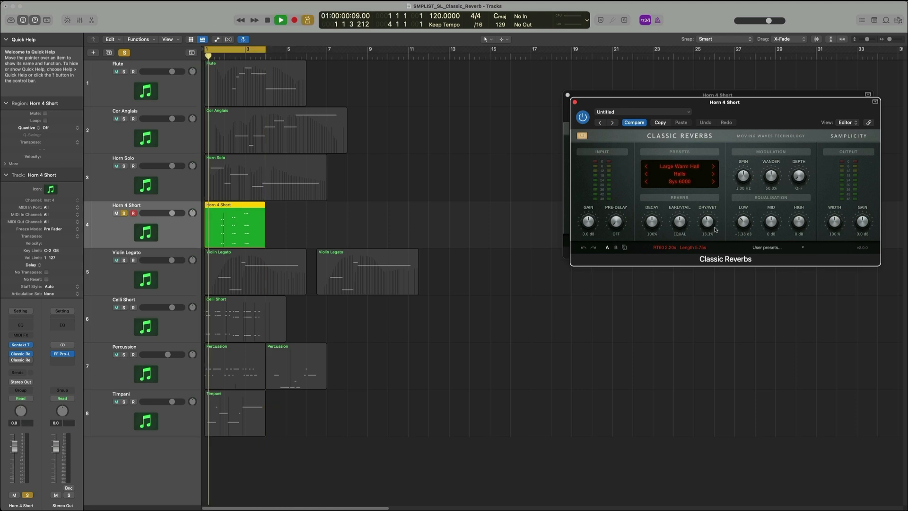
{"action": "key", "text": "space"}
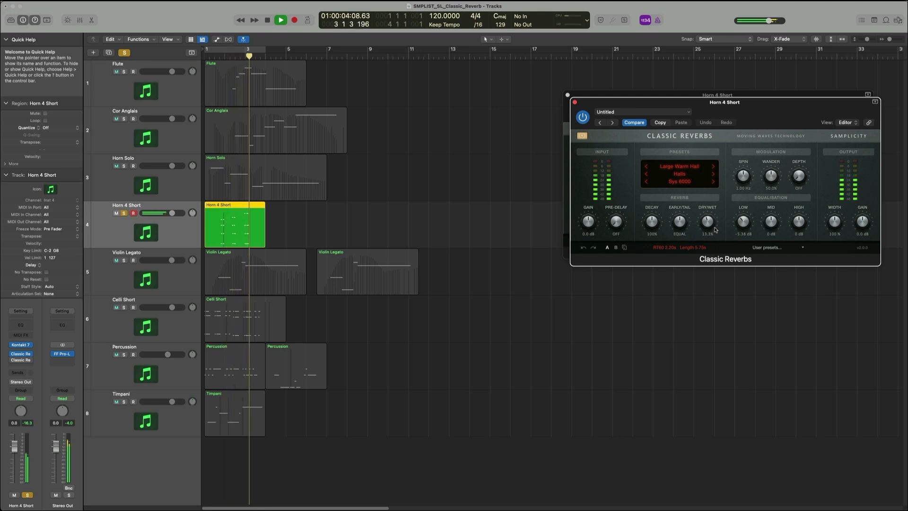
{"action": "key", "text": "space"}
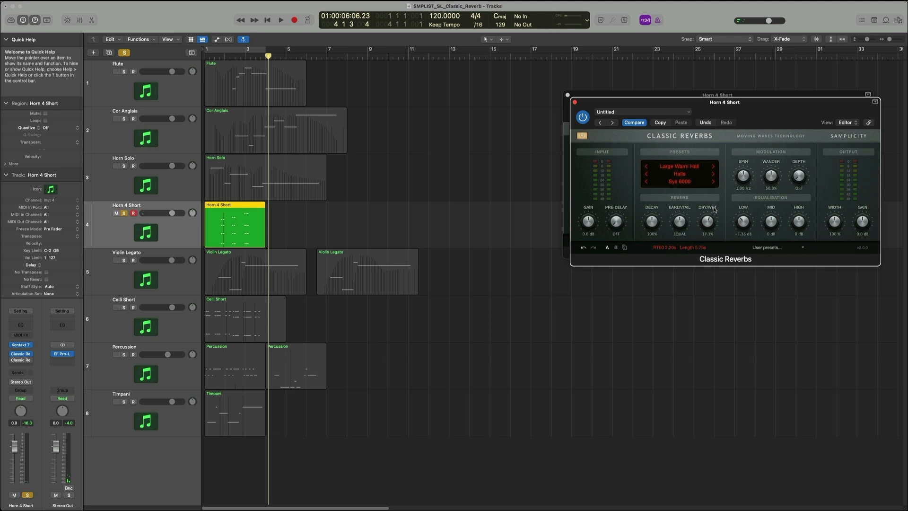
{"action": "key", "text": "space"}
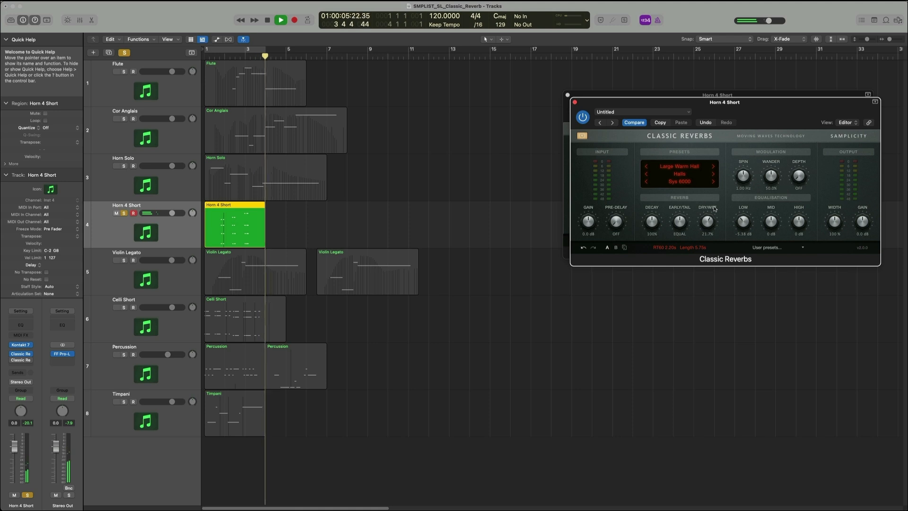
{"action": "key", "text": "space"}
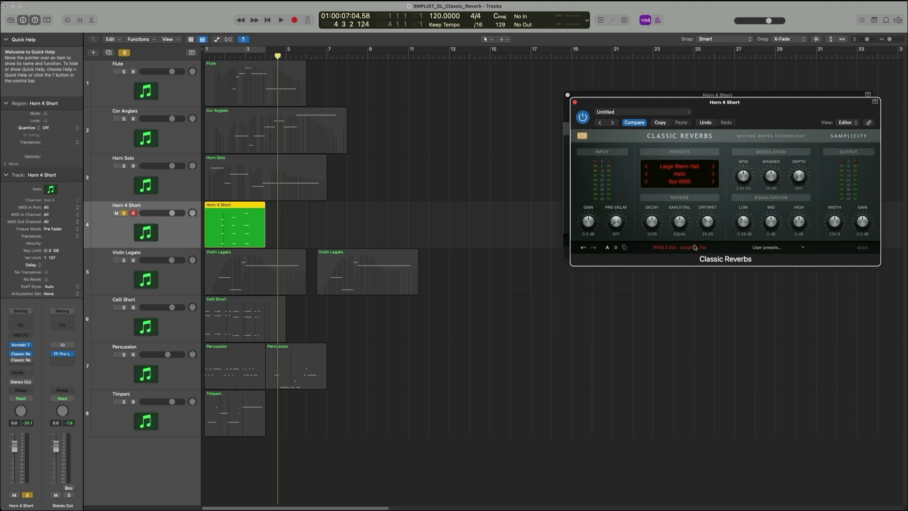
- Move the solo from Horn 4 Short to Violin Legato and close both Horn 4 Short plug-in windows
{"action": "left_click", "coordinate": [124, 214]}
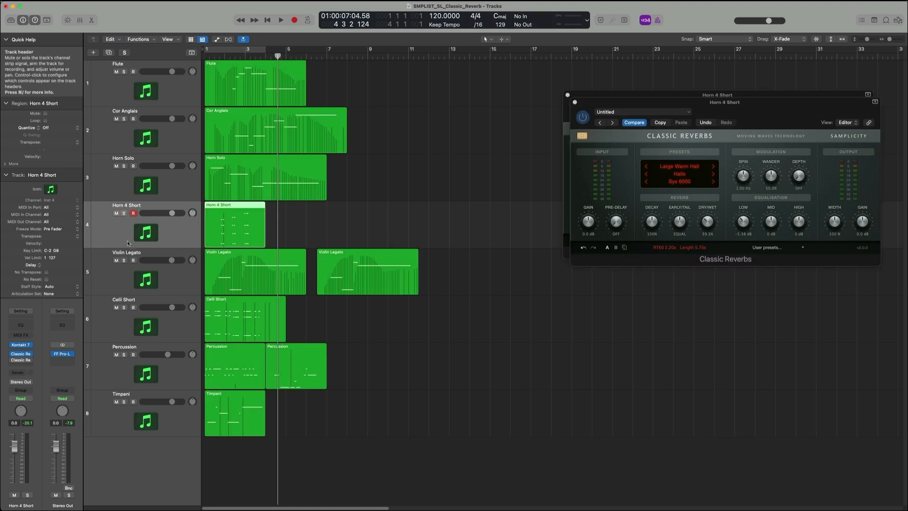
{"action": "left_click", "coordinate": [124, 260]}
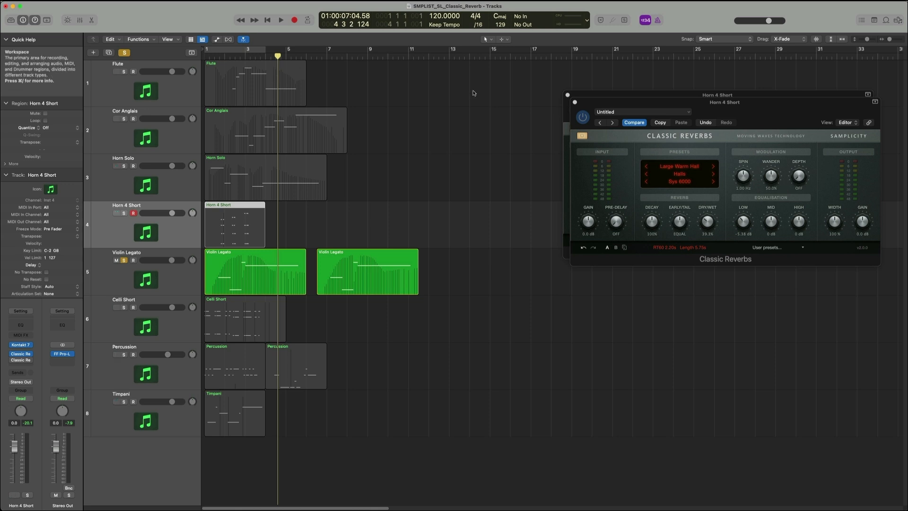
{"action": "left_click", "coordinate": [575, 103]}
{"action": "left_click", "coordinate": [568, 96]}
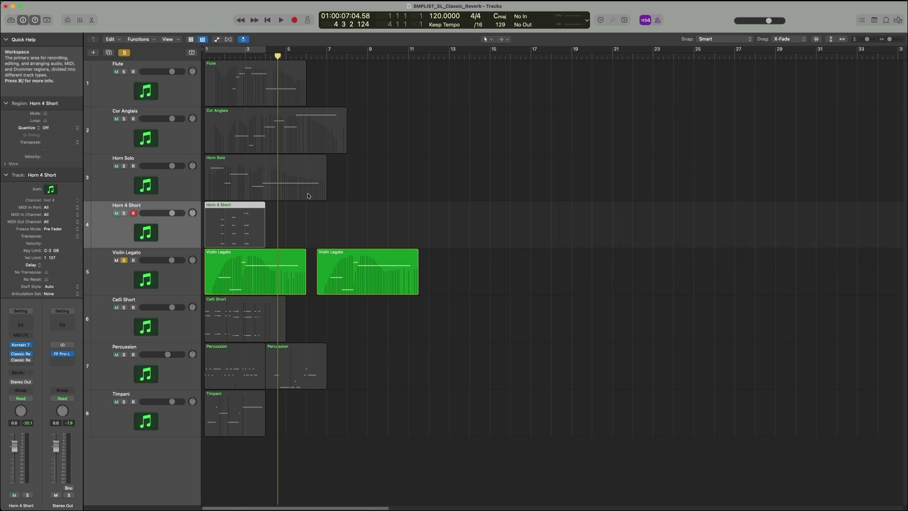
- Select the Violin Legato track, bypass its reverbs, and play both regions dry from the start
{"action": "left_click", "coordinate": [175, 278]}
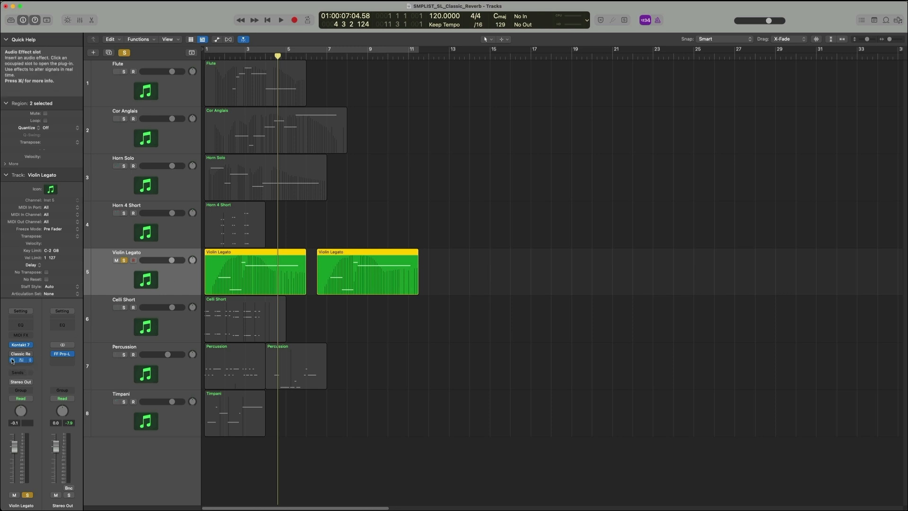
{"action": "double_click", "coordinate": [209, 56]}
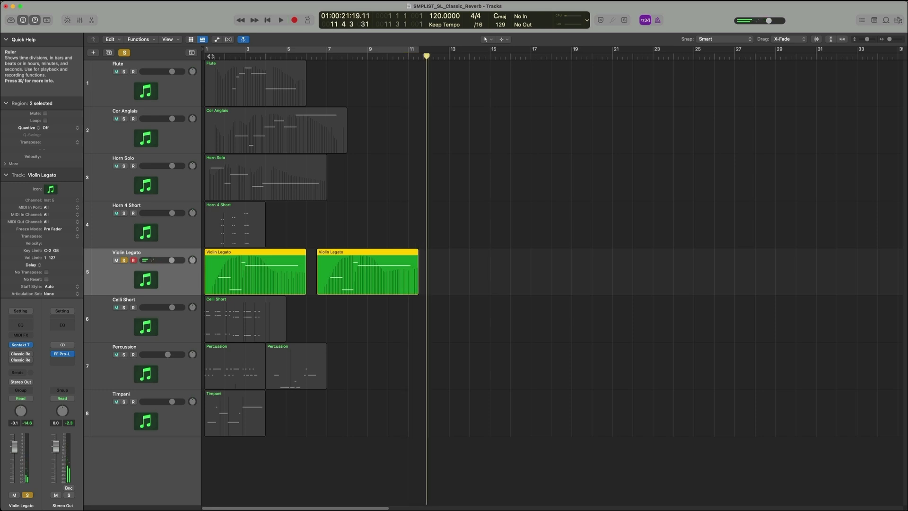
- Enable the Small Room reverb on Violin Legato, open its settings, and play the first region with cycling on
{"action": "left_click", "coordinate": [20, 355]}
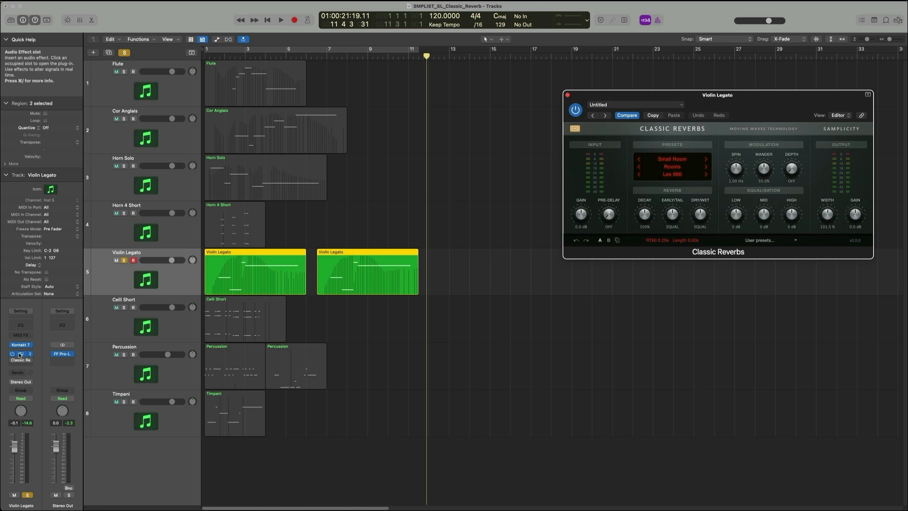
{"action": "key", "text": "c"}
{"action": "key", "text": "space"}
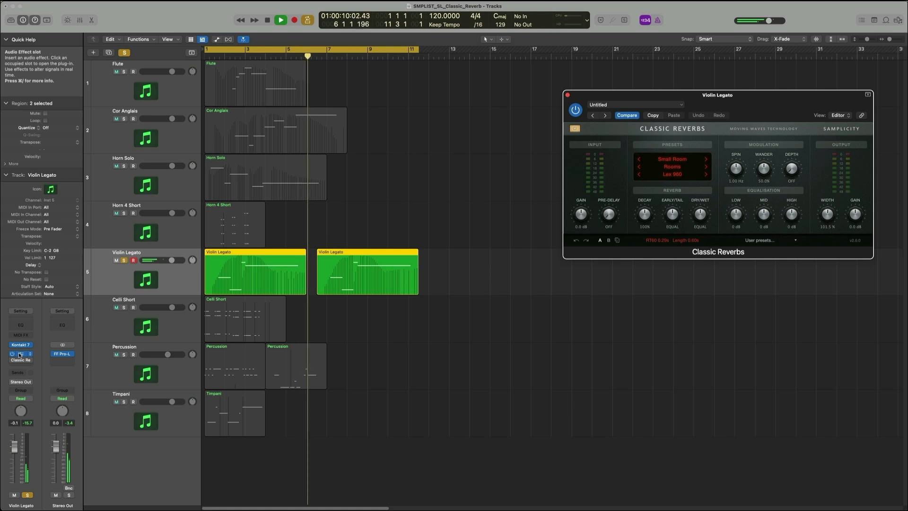
{"action": "key", "text": "space"}
- Raise the Small Room reverb's dry/wet mix to 59.8% and play the second Violin Legato region with cycling off
{"action": "left_click_drag", "start_coordinate": [701, 214], "coordinate": [710, 189]}
{"action": "key", "text": "c"}
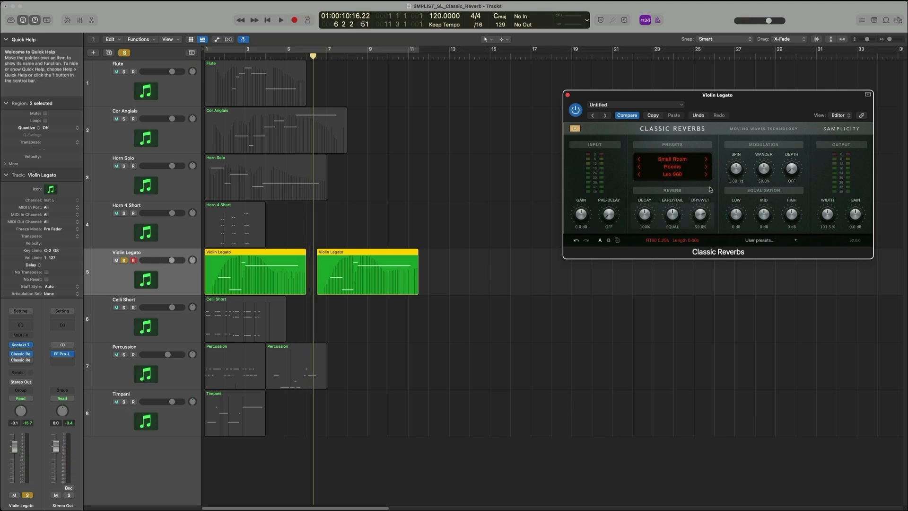
{"action": "key", "text": "space"}
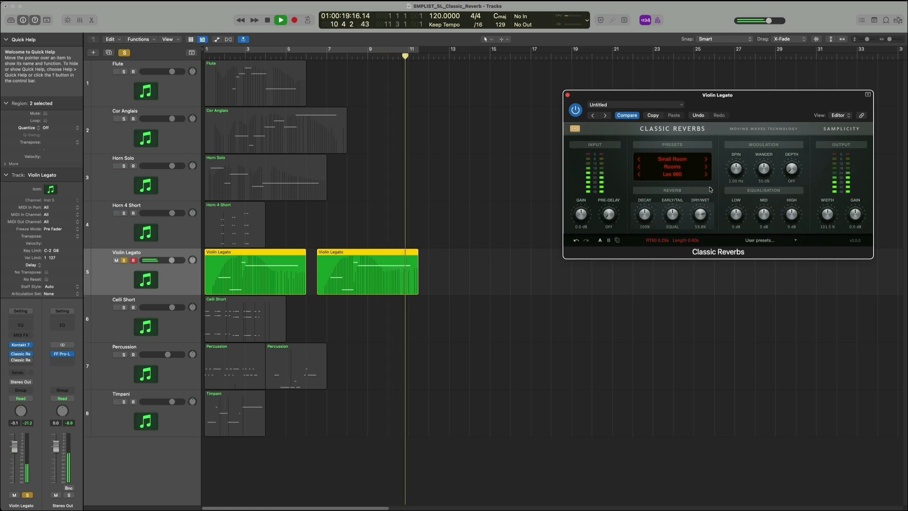
{"action": "key", "text": "space"}
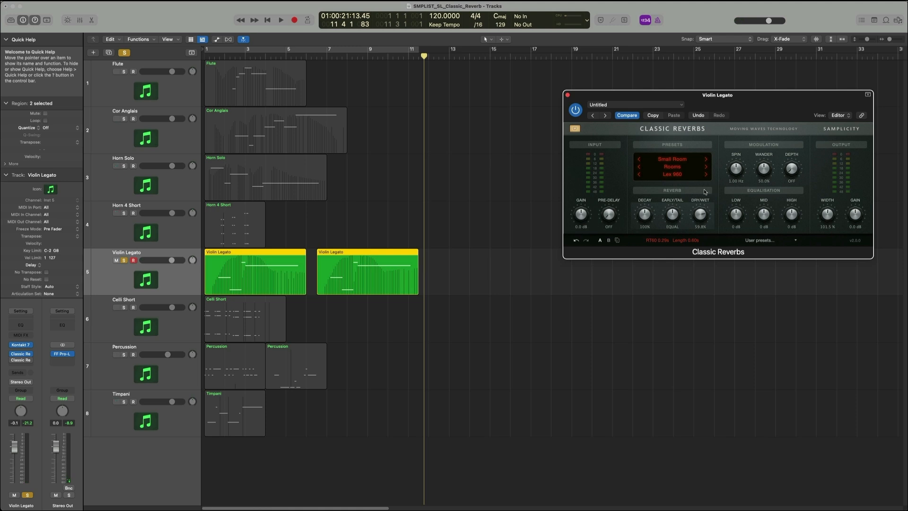
- Raise the Small Room reverb's decay to about 193% and play Violin Legato from about bar 8 with cycling off
{"action": "left_click_drag", "start_coordinate": [650, 220], "coordinate": [658, 177]}
{"action": "left_click", "coordinate": [349, 55]}
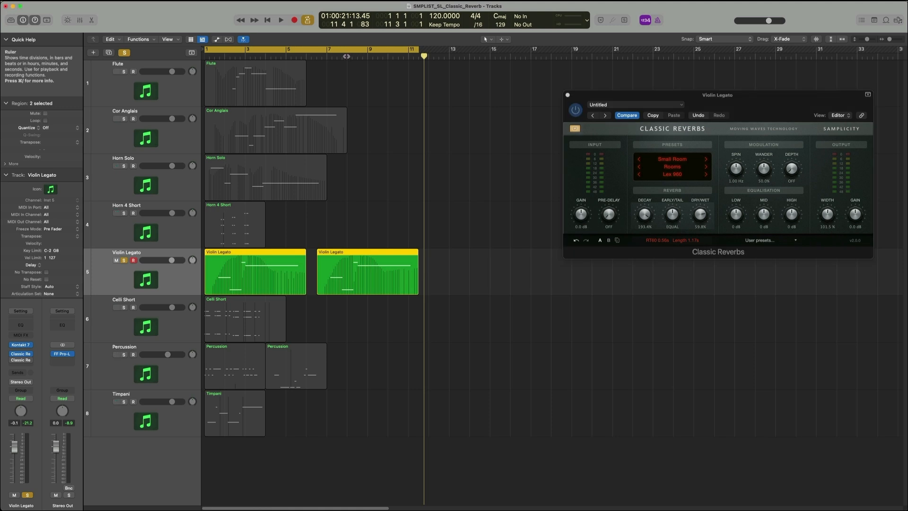
{"action": "left_click", "coordinate": [347, 57]}
{"action": "key", "text": "c"}
{"action": "key", "text": "space"}
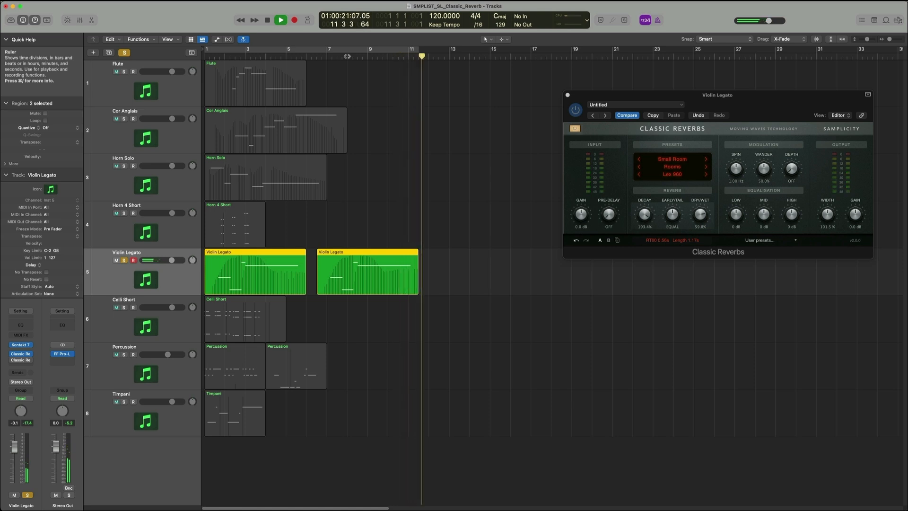
{"action": "key", "text": "space"}
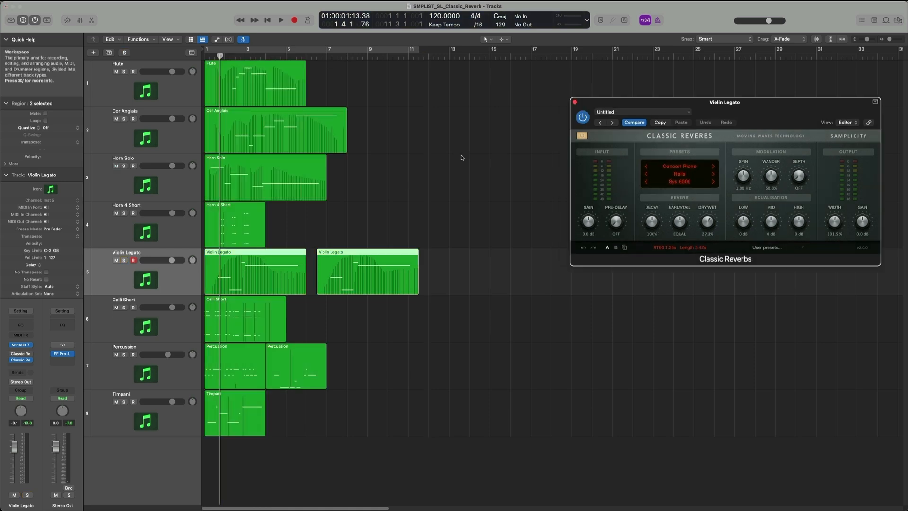
- Switch Celli Short from the Large Dark Chamber to the Mechanics Hall reverb, close the chamber's window, and play the region with cycling on
{"action": "left_click", "coordinate": [575, 103]}
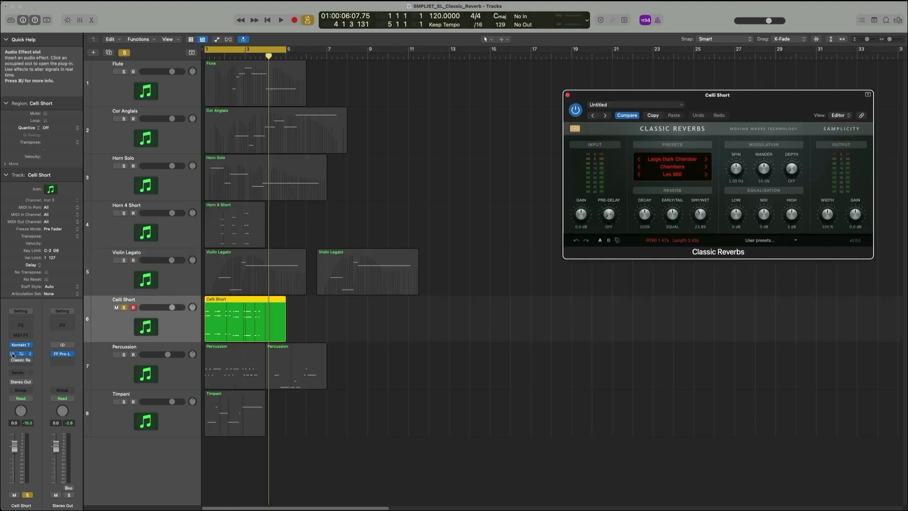
{"action": "left_click", "coordinate": [22, 361]}
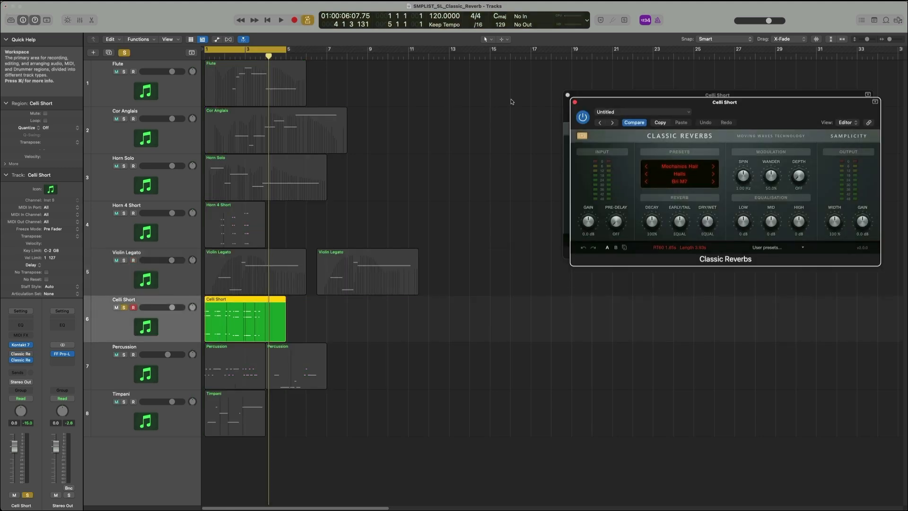
{"action": "left_click", "coordinate": [567, 95]}
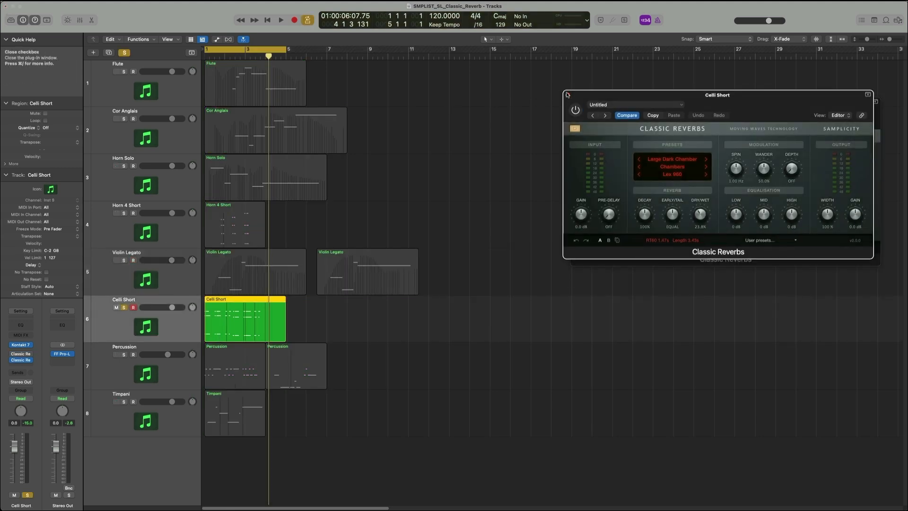
{"action": "left_click", "coordinate": [567, 95]}
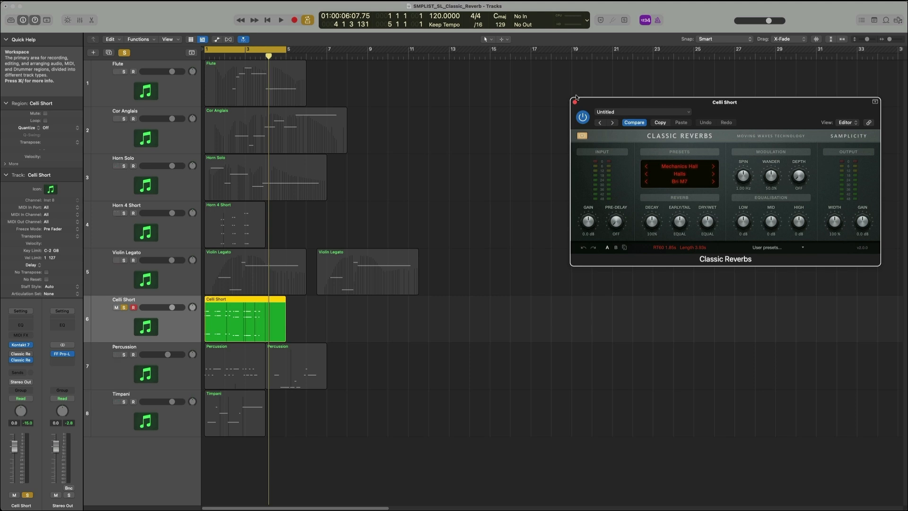
{"action": "key", "text": "space"}
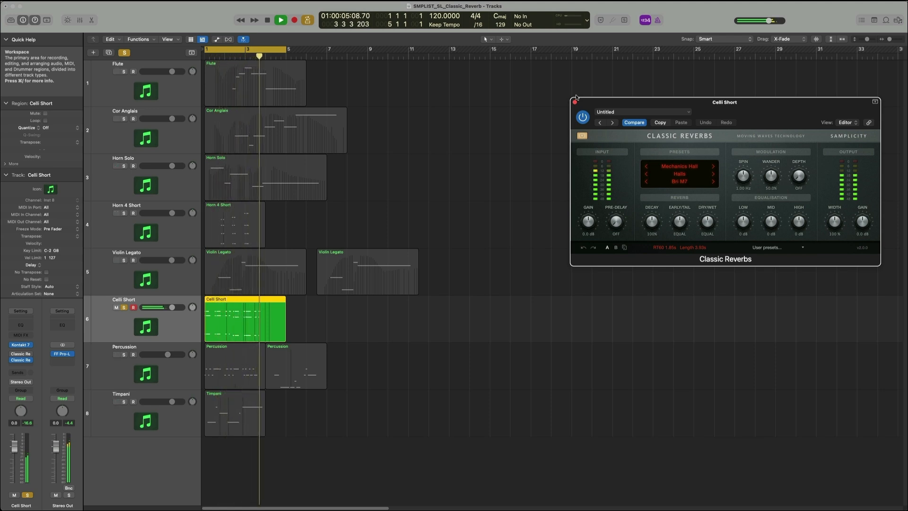
{"action": "key", "text": "space"}
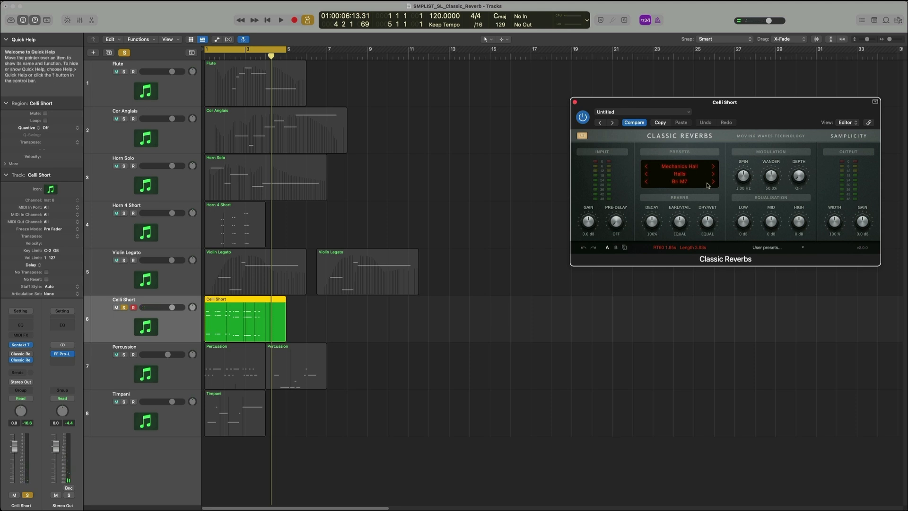
- Set the Celli Short Mechanics Hall reverb's dry/wet mix to about 19% and play the region with cycling on
{"action": "mouse_move", "coordinate": [708, 222]}
{"action": "left_mouse_down"}
{"action": "mouse_move", "coordinate": [701, 232]}
{"action": "mouse_move", "coordinate": [707, 226]}
{"action": "left_mouse_up"}
{"action": "key", "text": "space"}
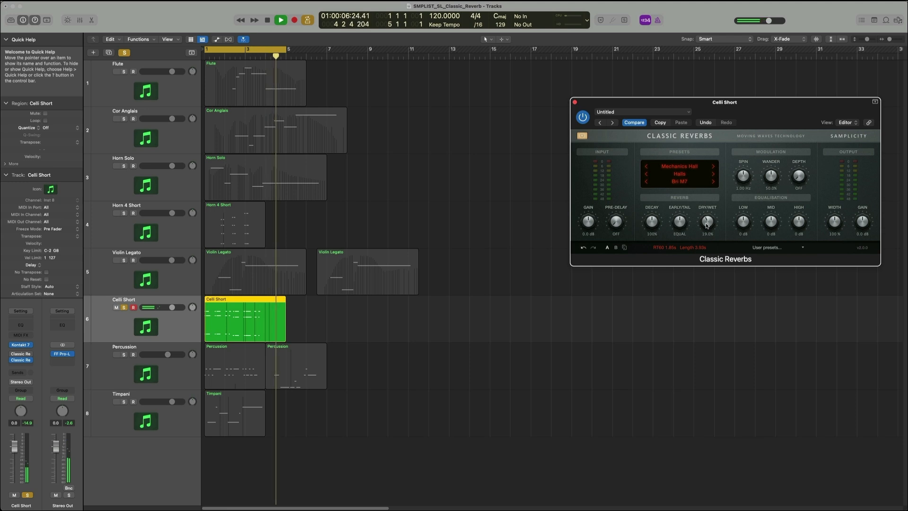
{"action": "key", "text": "space"}
- Turn cycling off and play Celli Short from bar 3 past the region's end to hear the reverb tail
{"action": "key", "text": "c"}
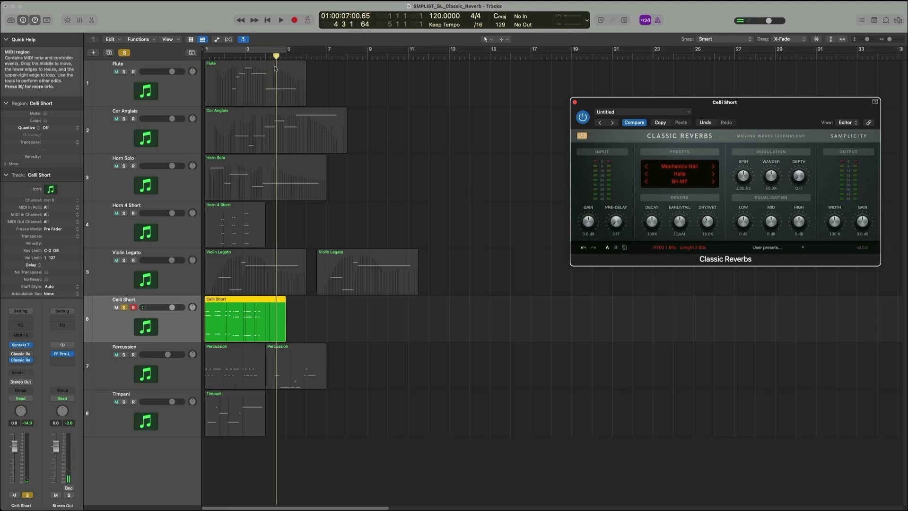
{"action": "left_click", "coordinate": [244, 56]}
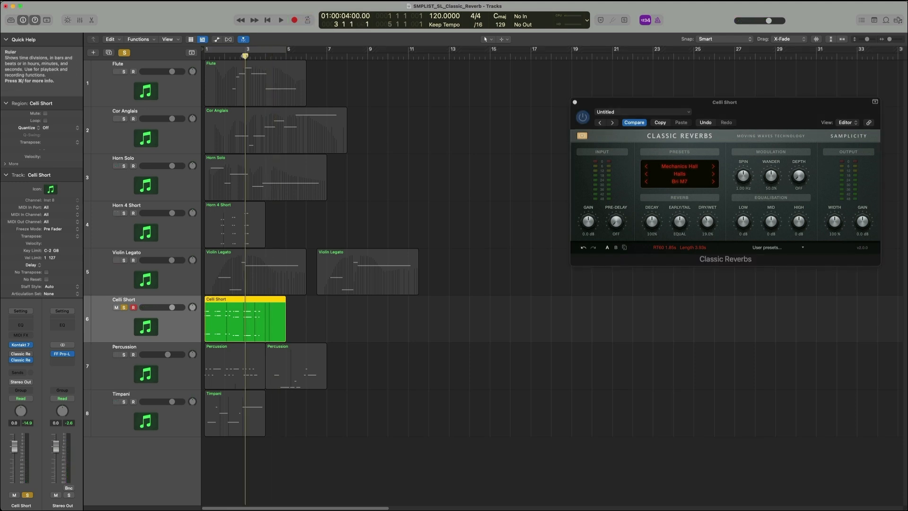
{"action": "key", "text": "space"}
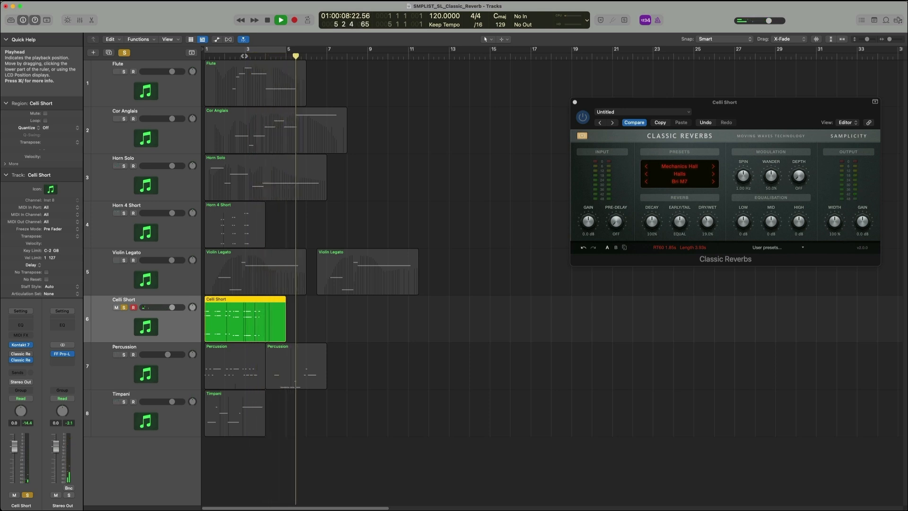
{"action": "key", "text": "space"}
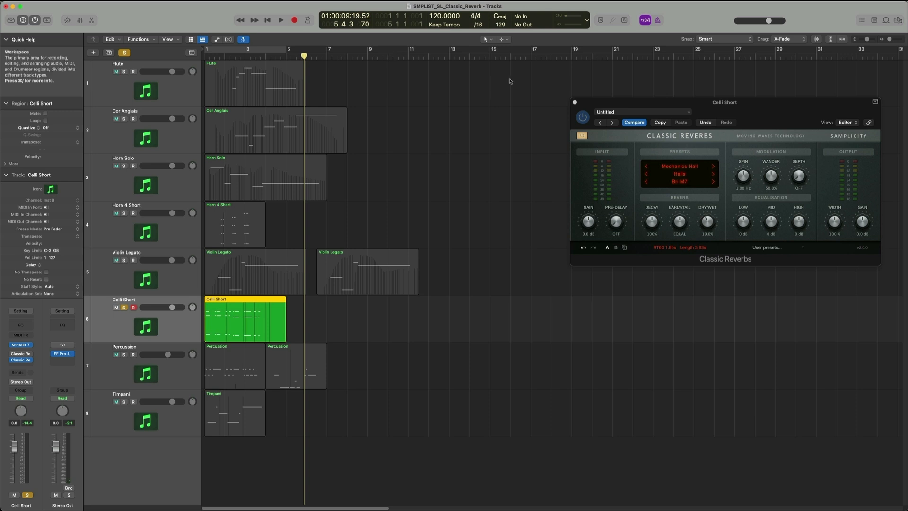
- Close the Celli Short reverb window, solo the Percussion track instead, and open its Large Hall reverb settings
{"action": "left_click", "coordinate": [575, 102]}
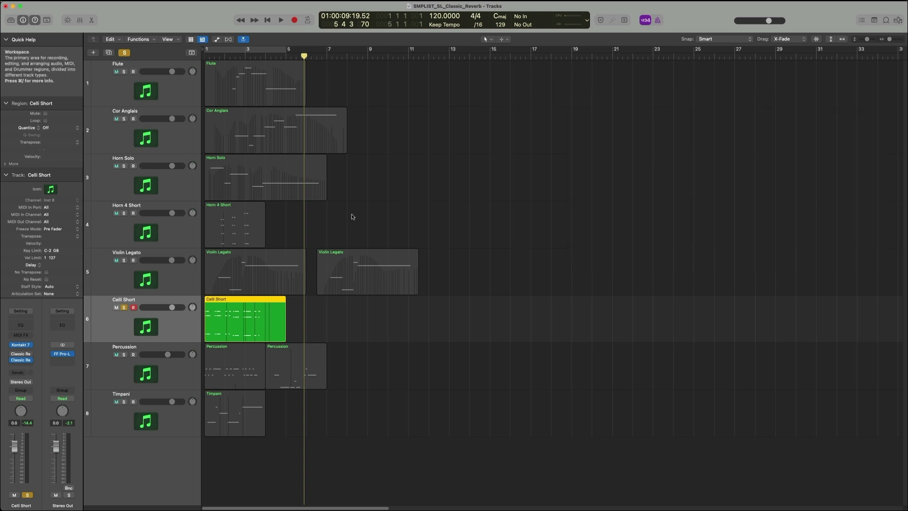
{"action": "key", "text": "ctrl+s"}
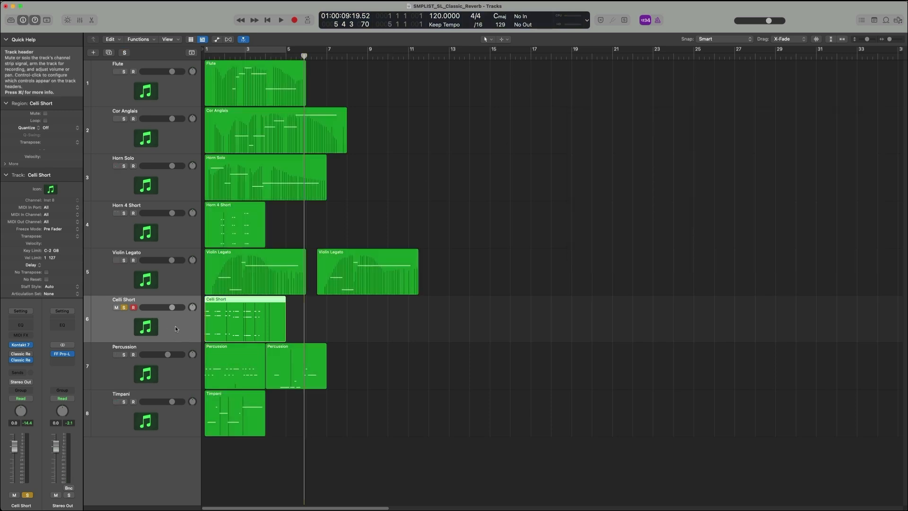
{"action": "left_click", "coordinate": [172, 382]}
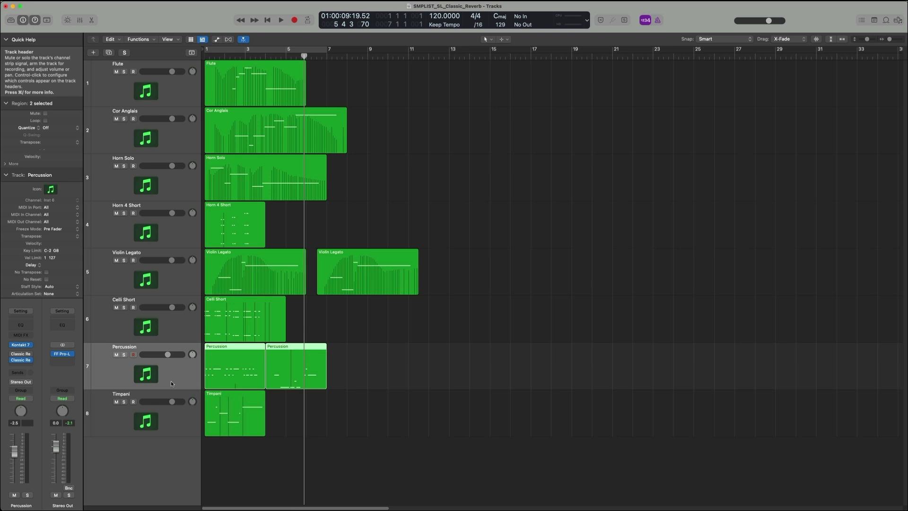
{"action": "key", "text": "ctrl+s"}
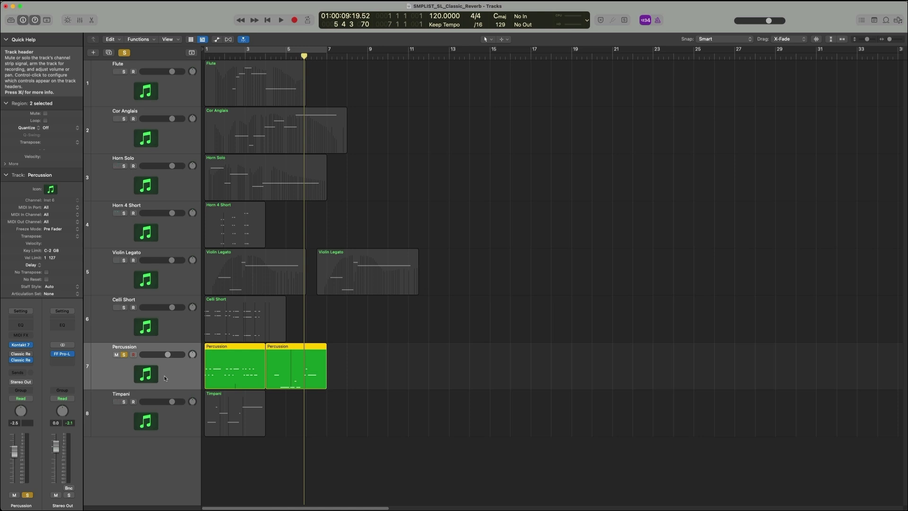
{"action": "left_click", "coordinate": [13, 360]}
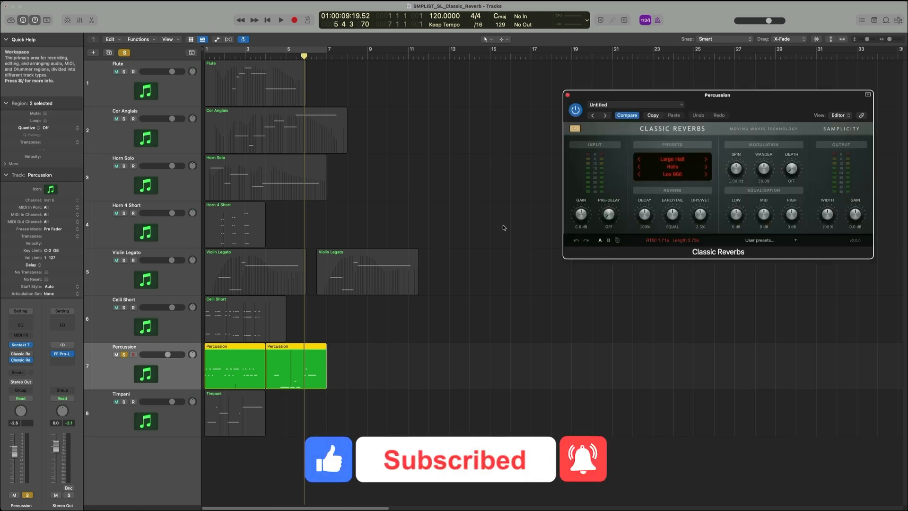
- Play the two Percussion regions through the Large Hall reverb with cycling on
{"action": "key", "text": "c"}
{"action": "key", "text": "space"}
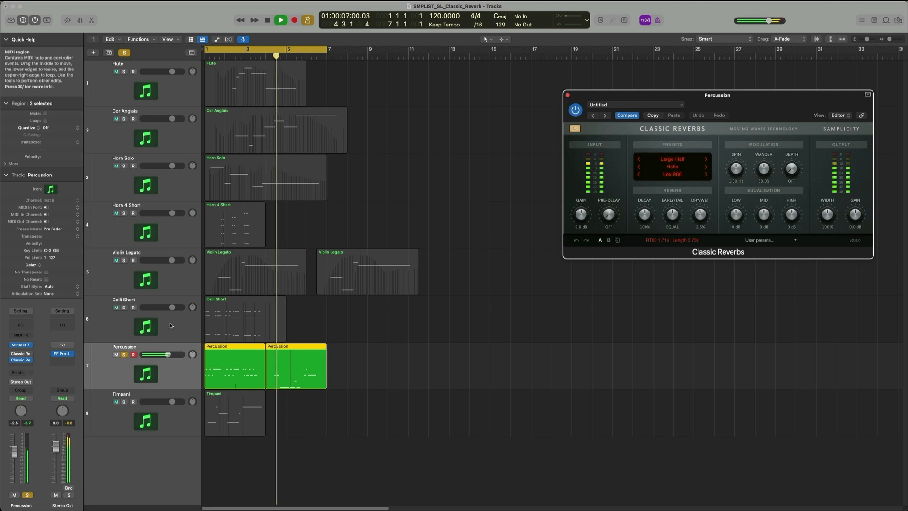
{"action": "key", "text": "space"}
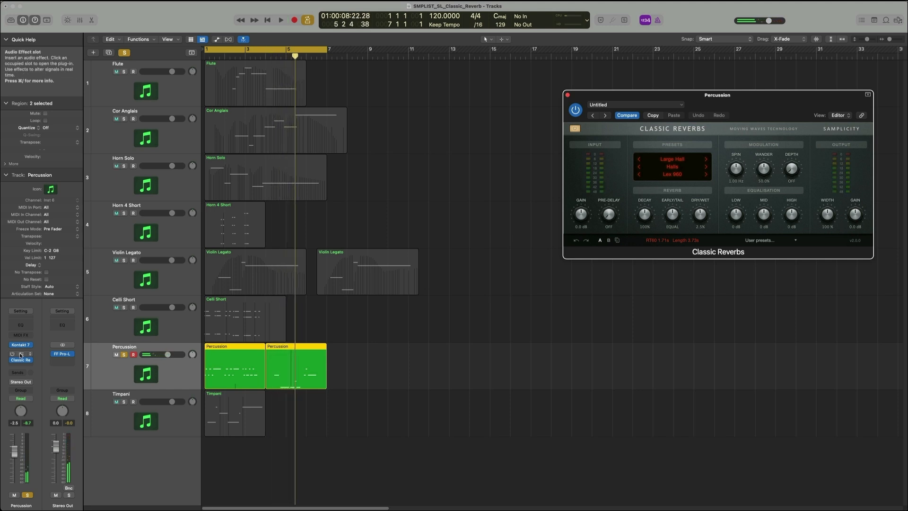
- Turn cycling off and play Percussion from bar 4 past the end of the second region
{"action": "key", "text": "c"}
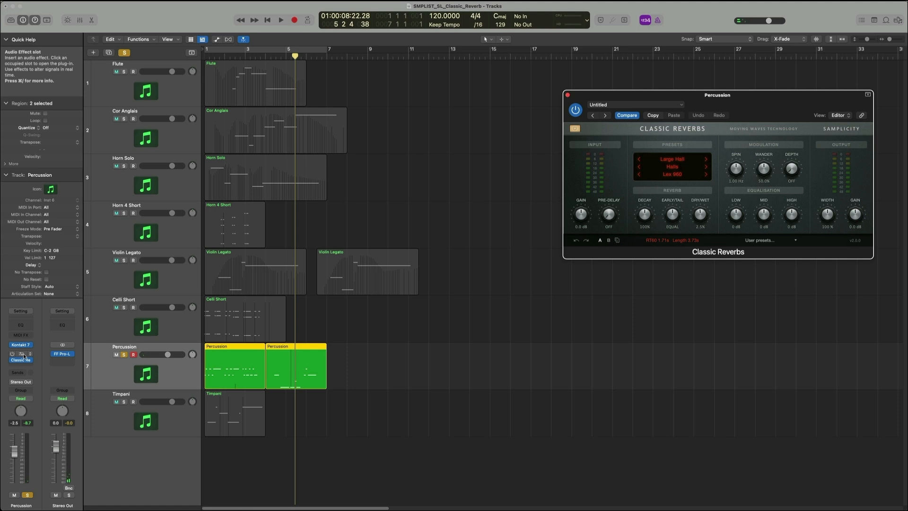
{"action": "key", "text": "comma"}
{"action": "key", "text": "comma"}
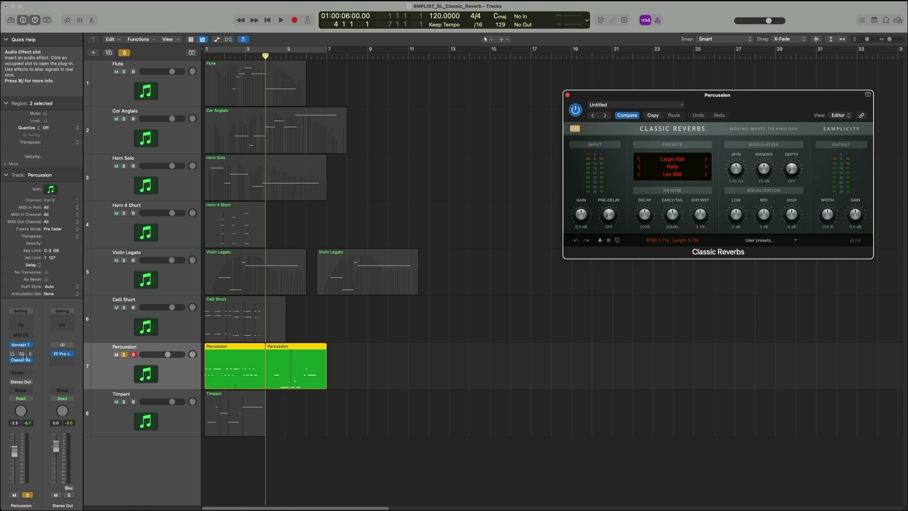
{"action": "key", "text": "space"}
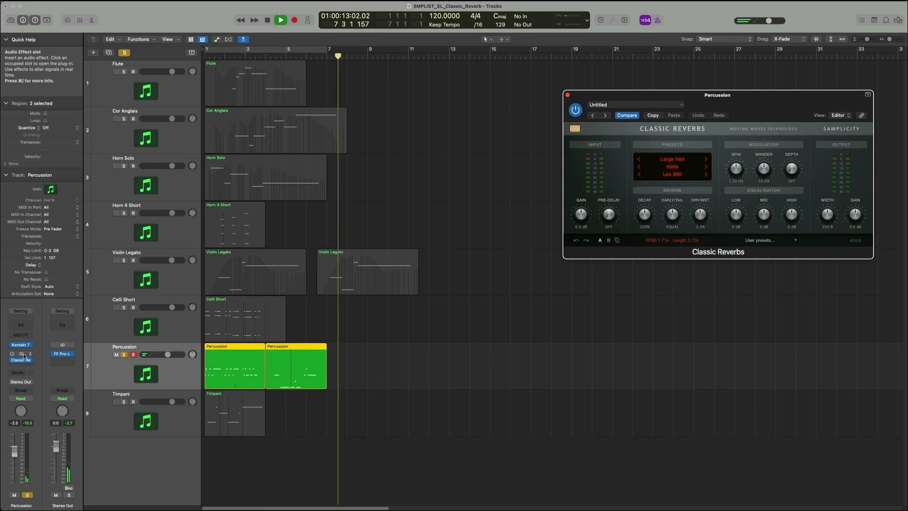
{"action": "key", "text": "space"}
- Solo the Timpani track instead of Percussion and open its Classic Reverbs settings
{"action": "left_click", "coordinate": [23, 355]}
{"action": "key", "text": "s"}
{"action": "left_click", "coordinate": [163, 419]}
{"action": "key", "text": "s"}
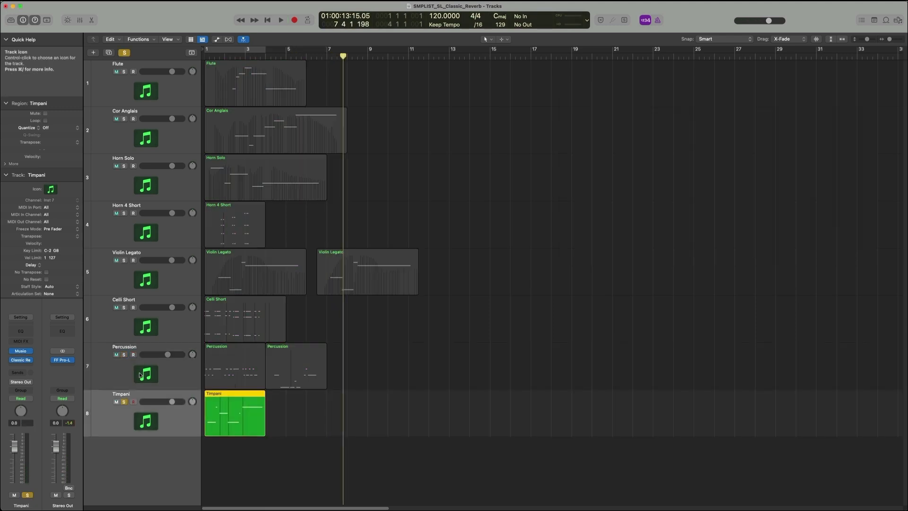
{"action": "left_click", "coordinate": [19, 360]}
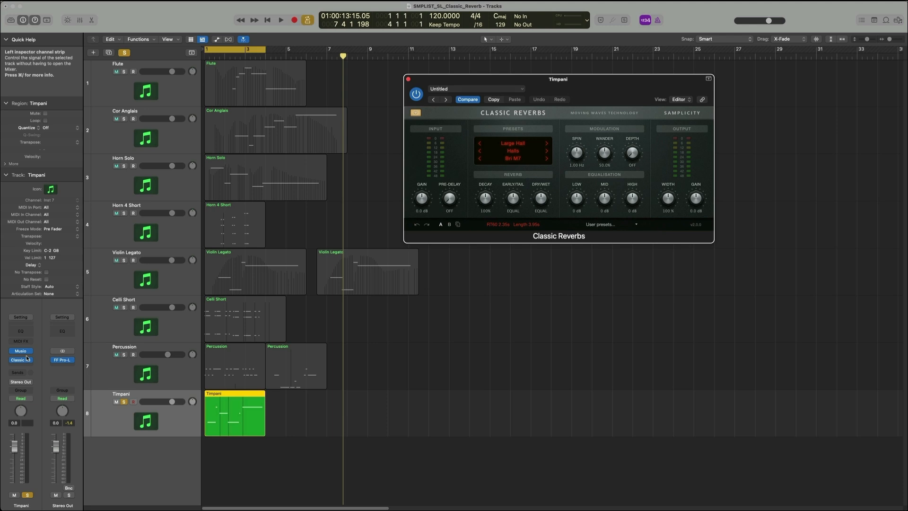
- Play Timpani from the beginning through the Large Hall reverb with cycling off, continuing past the region's end
{"action": "key", "text": "Return"}
{"action": "key", "text": "space"}
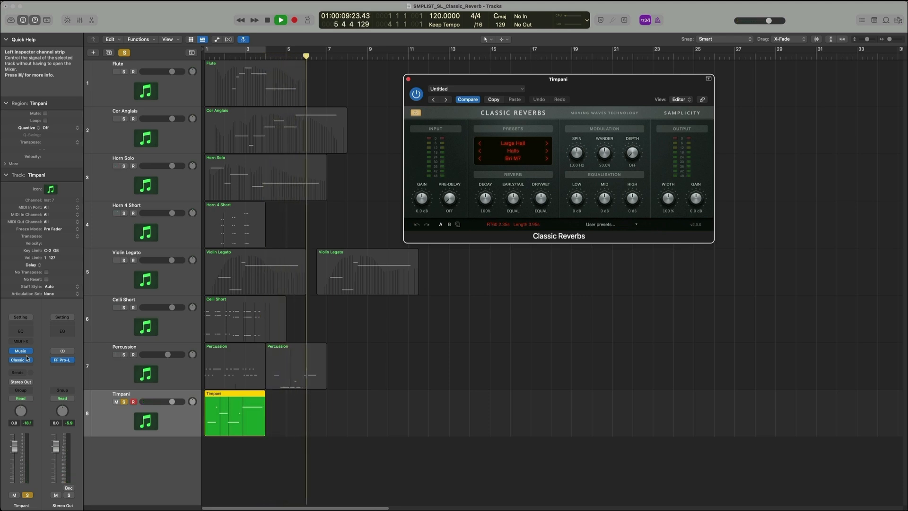
{"action": "key", "text": "space"}
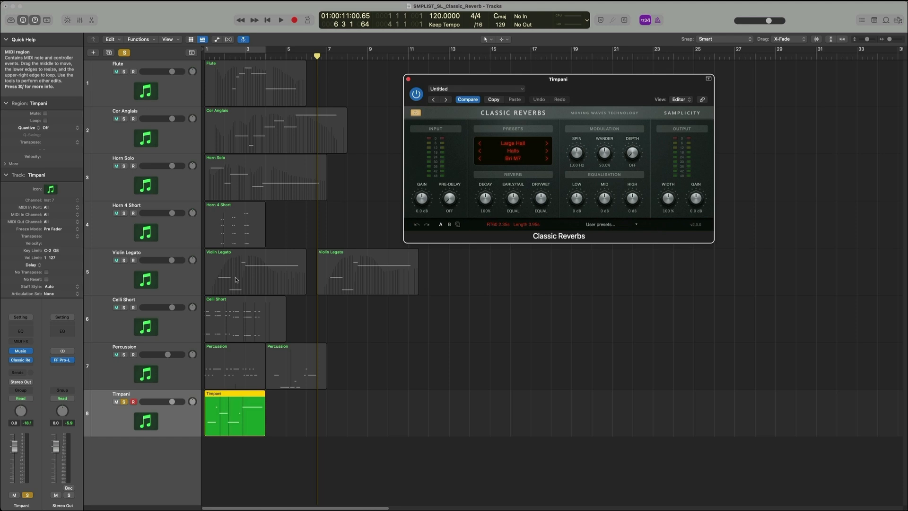
- Examine the reverb unit, hall preset and category choices in the Timpani reverb
{"action": "left_click", "coordinate": [515, 157]}
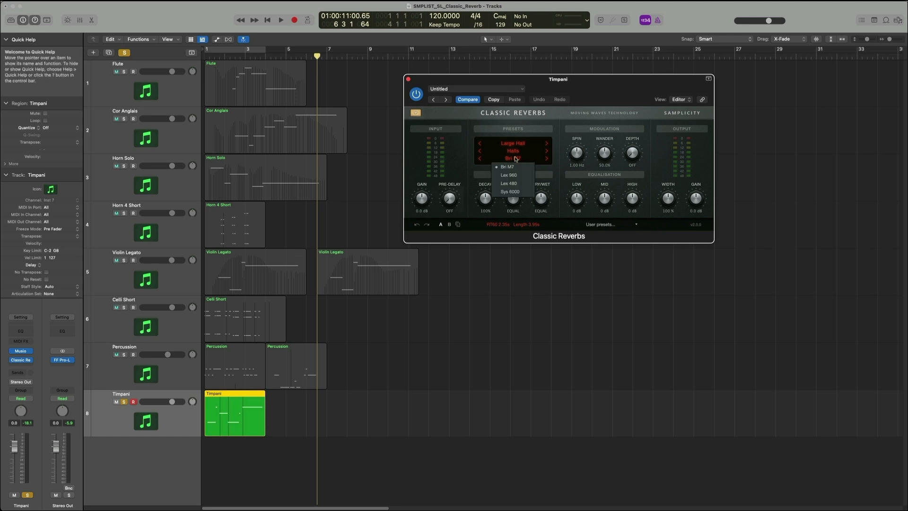
{"action": "left_click", "coordinate": [514, 143]}
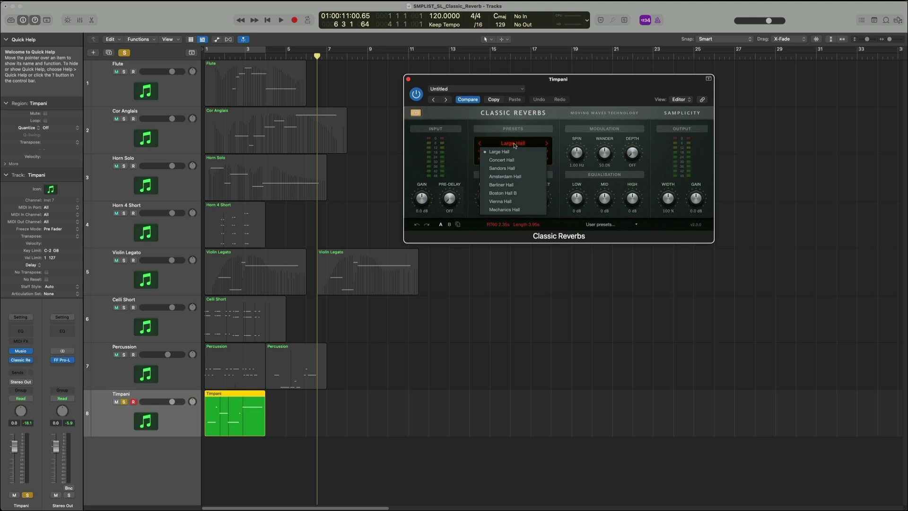
{"action": "left_click", "coordinate": [459, 172]}
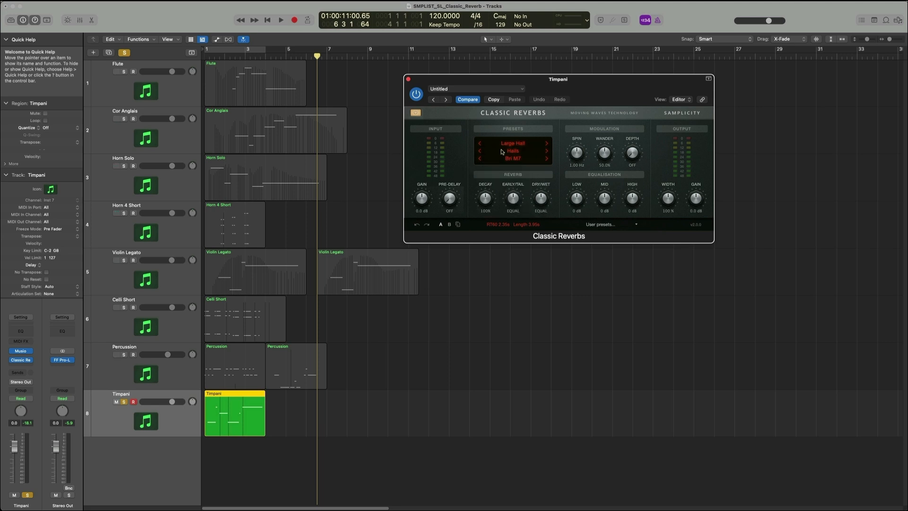
{"action": "left_click", "coordinate": [507, 152]}
{"action": "left_click", "coordinate": [478, 169]}
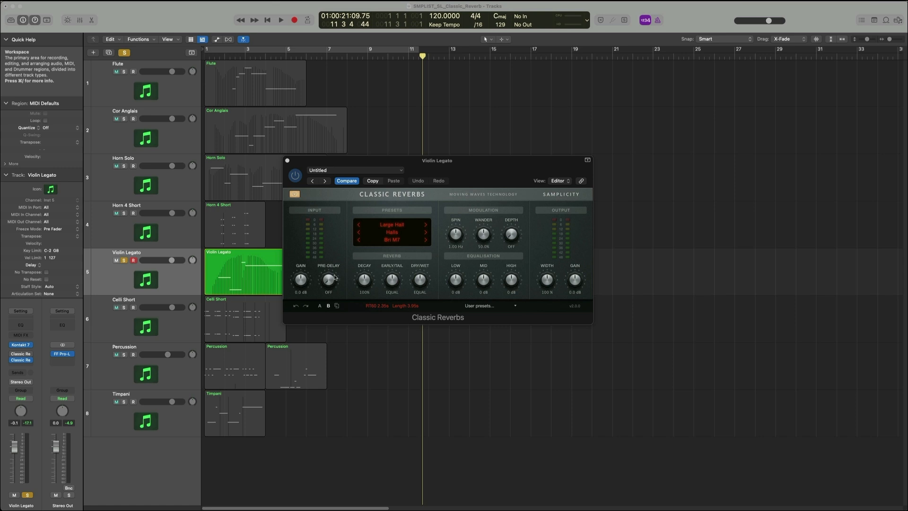
- Set the Violin Legato Large Hall reverb's pre-delay to 5 ms and compare settings A and B, ending on B
{"action": "left_click_drag", "start_coordinate": [331, 280], "coordinate": [333, 281]}
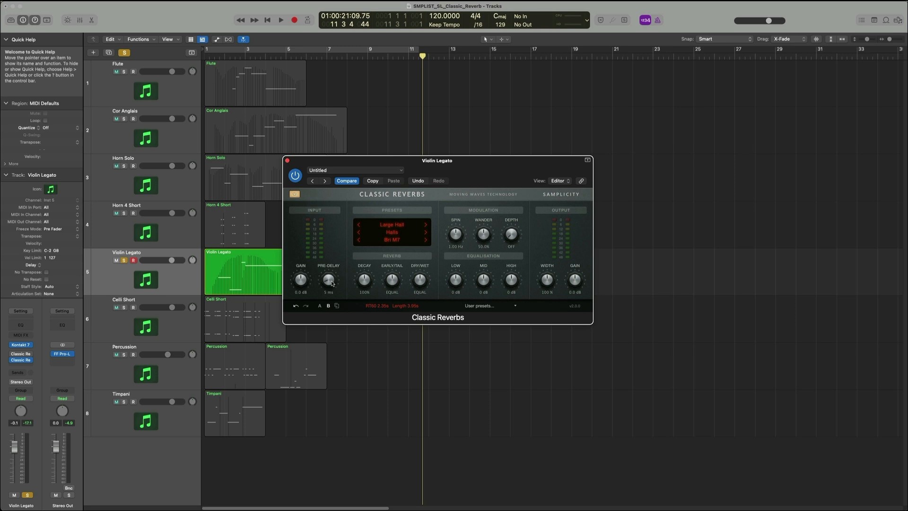
{"action": "left_click", "coordinate": [297, 306]}
{"action": "left_click", "coordinate": [319, 306]}
{"action": "left_click", "coordinate": [327, 306]}
{"action": "left_click", "coordinate": [320, 306]}
{"action": "left_click", "coordinate": [327, 306]}
- Try the Sys 6000 Large Warm Hall preset on the Violin Legato reverb and return to the Bri M7 Large Hall
{"action": "left_click", "coordinate": [397, 225]}
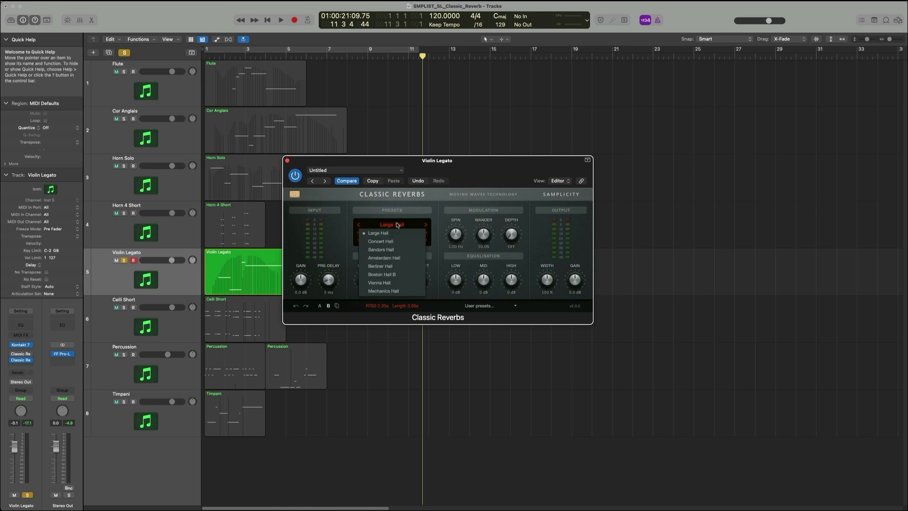
{"action": "left_click", "coordinate": [398, 226]}
{"action": "left_click", "coordinate": [398, 226]}
{"action": "left_click", "coordinate": [367, 236]}
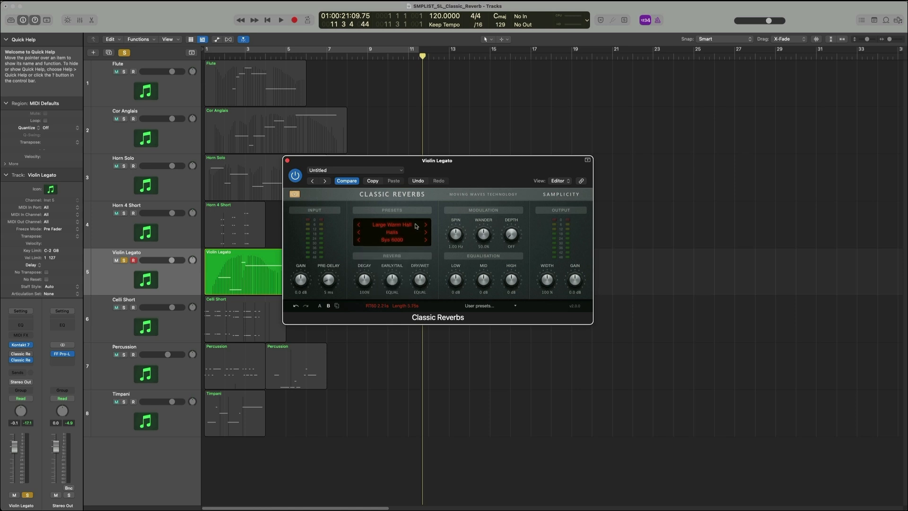
{"action": "left_click", "coordinate": [426, 240]}
- Examine the reverb categories and the Bri M7 hall presets available in the Violin Legato reverb
{"action": "left_click", "coordinate": [397, 235]}
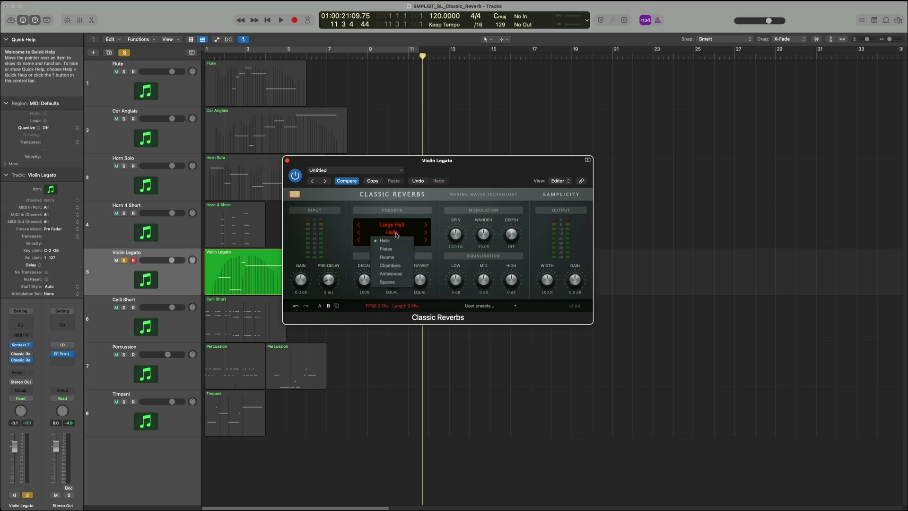
{"action": "left_click", "coordinate": [393, 225]}
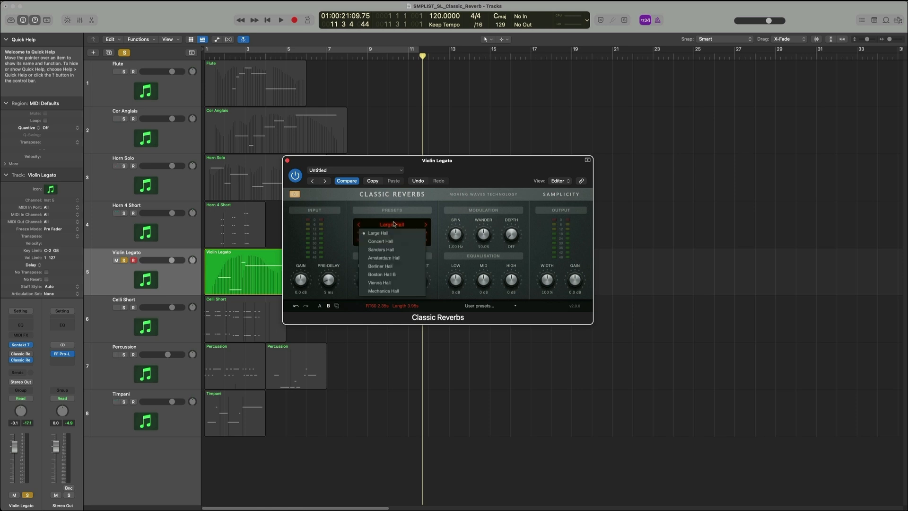
{"action": "left_click", "coordinate": [395, 225]}
{"action": "left_click", "coordinate": [396, 225]}
{"action": "left_click", "coordinate": [434, 229]}
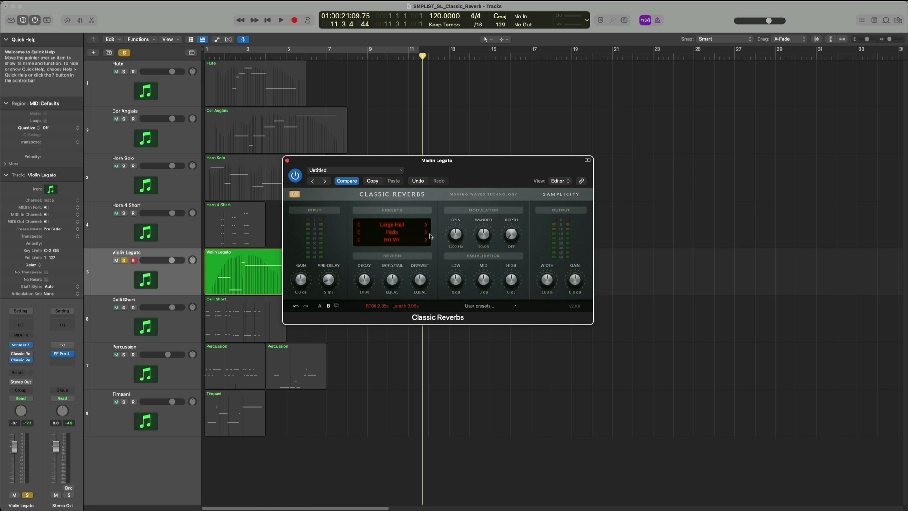
- Switch the Violin Legato reverb to the Lex 960 Large Room in the Rooms category and view its room presets
{"action": "left_click", "coordinate": [410, 242]}
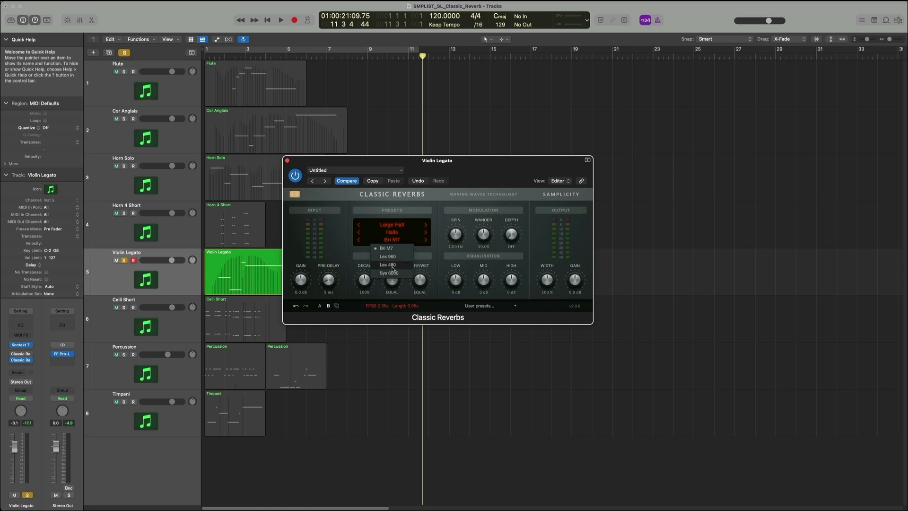
{"action": "left_click", "coordinate": [390, 256]}
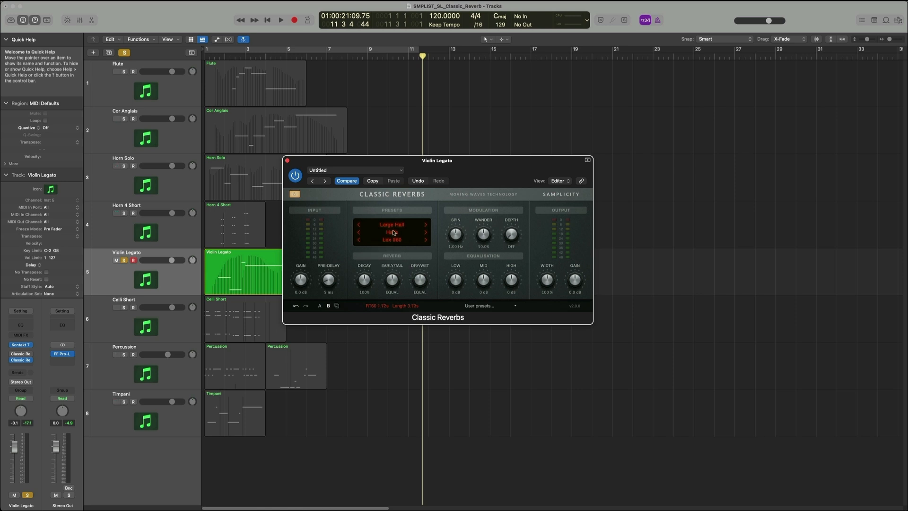
{"action": "left_click", "coordinate": [395, 231]}
{"action": "left_click", "coordinate": [395, 230]}
{"action": "left_click", "coordinate": [395, 230]}
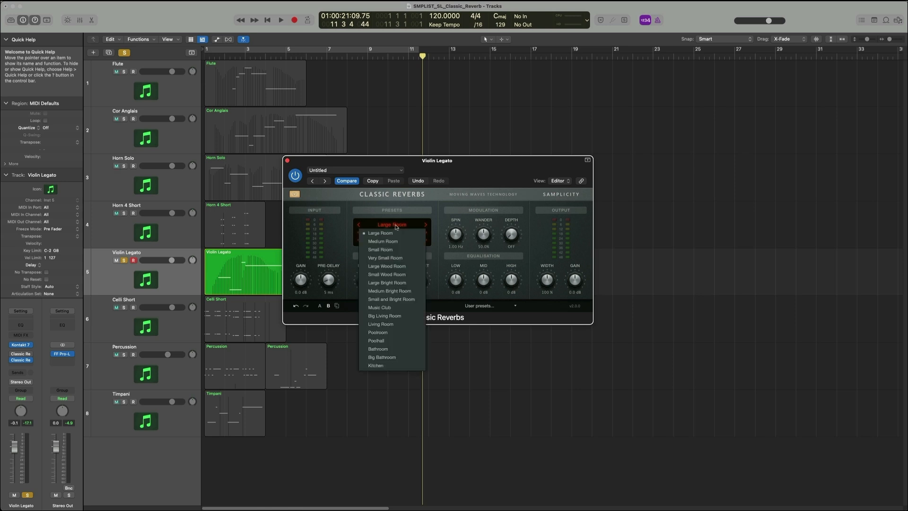
{"action": "left_click", "coordinate": [411, 236]}
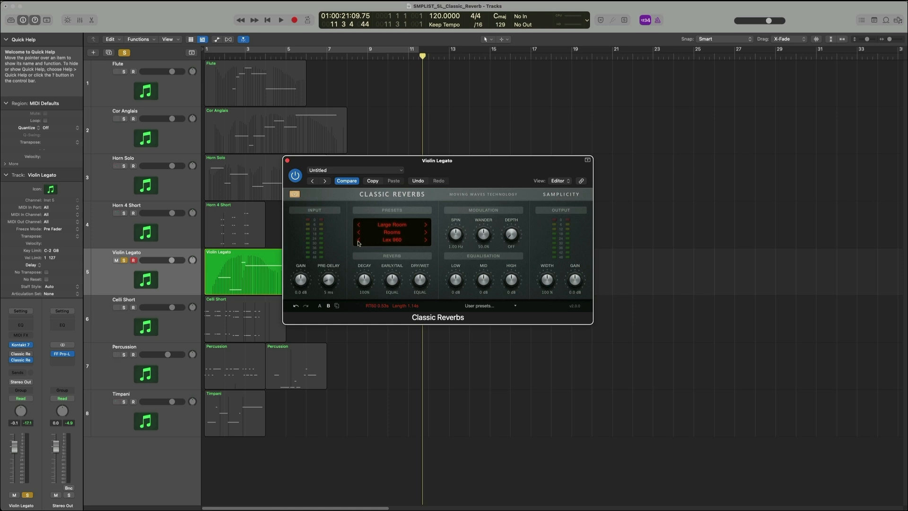
- Switch the Violin Legato reverb to the Bri M7 Mechanics Hall preset in the Halls category
{"action": "left_click", "coordinate": [359, 239]}
{"action": "left_click", "coordinate": [386, 226]}
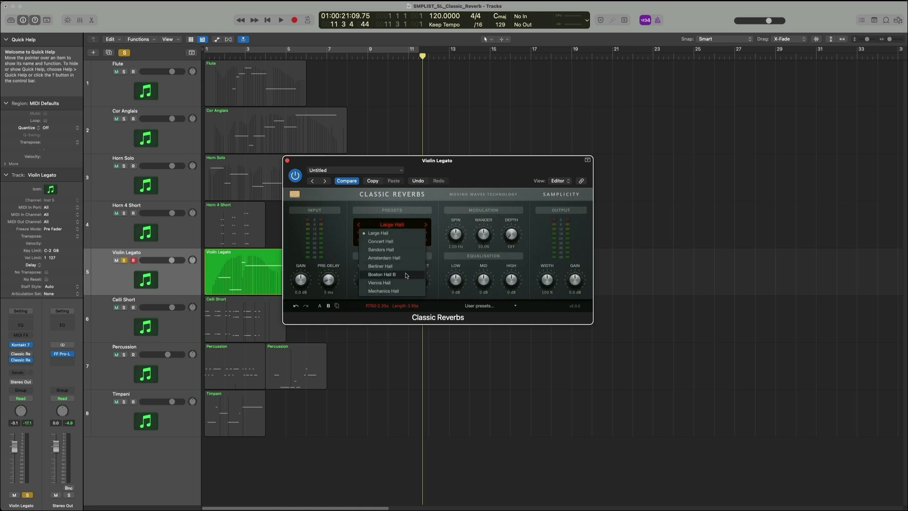
{"action": "left_click", "coordinate": [403, 288]}
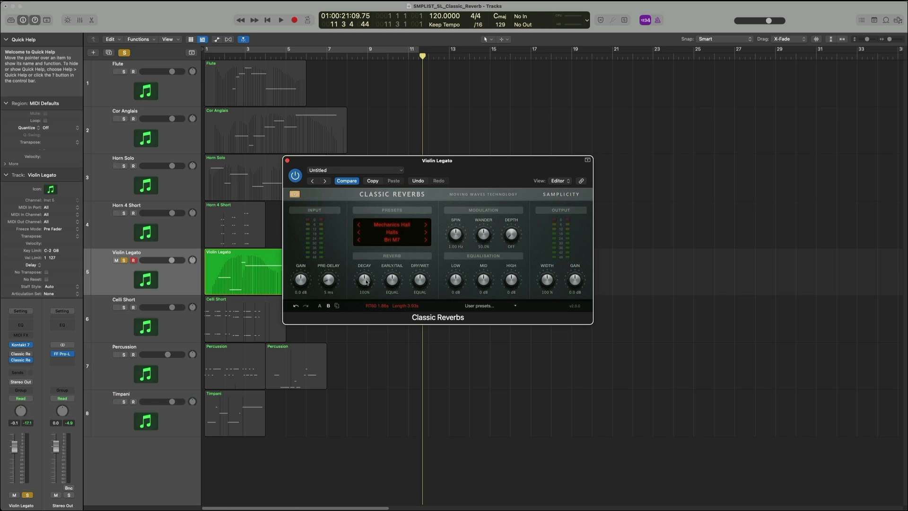
- Try the Decay and Early/Tail controls of the Violin Legato reverb, reset both, and set Dry/Wet to Wet Only
{"action": "left_click_drag", "start_coordinate": [366, 282], "coordinate": [375, 268]}
{"action": "double_click", "coordinate": [365, 284]}
{"action": "mouse_move", "coordinate": [396, 284]}
{"action": "left_mouse_down"}
{"action": "mouse_move", "coordinate": [400, 268]}
{"action": "mouse_move", "coordinate": [395, 299]}
{"action": "mouse_move", "coordinate": [401, 267]}
{"action": "left_mouse_up"}
{"action": "double_click", "coordinate": [388, 284]}
{"action": "left_click_drag", "start_coordinate": [422, 280], "coordinate": [424, 212]}
- Try the Spin, Wander and Depth modulation controls on the Violin Legato reverb and reset all three to their defaults
{"action": "mouse_move", "coordinate": [464, 233]}
{"action": "left_mouse_down"}
{"action": "mouse_move", "coordinate": [457, 248]}
{"action": "mouse_move", "coordinate": [470, 228]}
{"action": "left_mouse_up"}
{"action": "left_click_drag", "start_coordinate": [487, 236], "coordinate": [490, 232]}
{"action": "left_click_drag", "start_coordinate": [511, 236], "coordinate": [518, 218]}
{"action": "double_click", "coordinate": [509, 235]}
{"action": "double_click", "coordinate": [487, 232]}
{"action": "double_click", "coordinate": [456, 235]}
- Turn on the cycle range and audition Violin Legato with the modulation Depth at about 14%
{"action": "key", "text": "c"}
{"action": "key", "text": "space"}
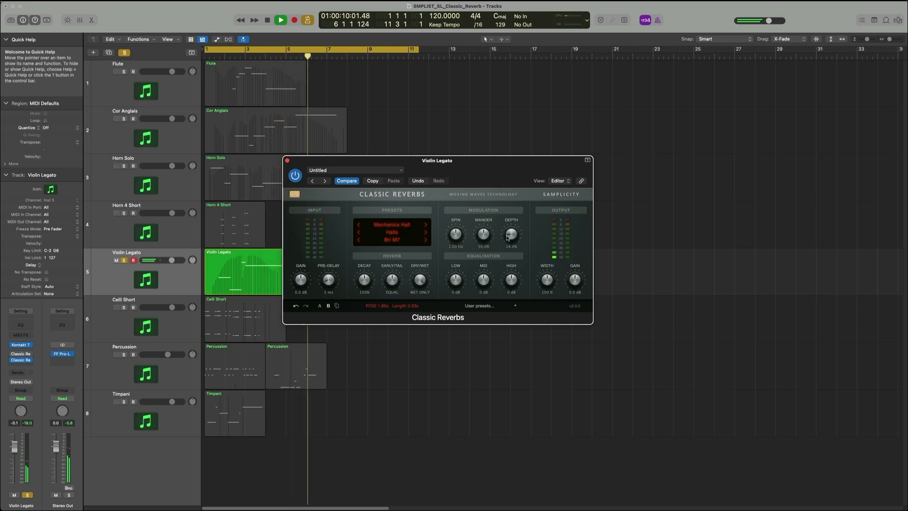
{"action": "key", "text": "space"}
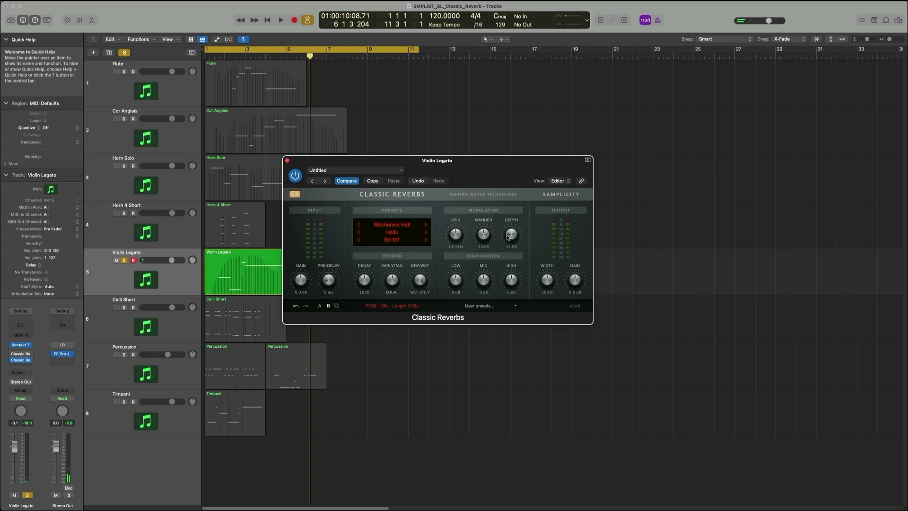
- Set the modulation Depth to 100% and audition the Violin Legato passage from its start
{"action": "left_click_drag", "start_coordinate": [508, 237], "coordinate": [533, 183]}
{"action": "key", "text": "Return"}
{"action": "key", "text": "space"}
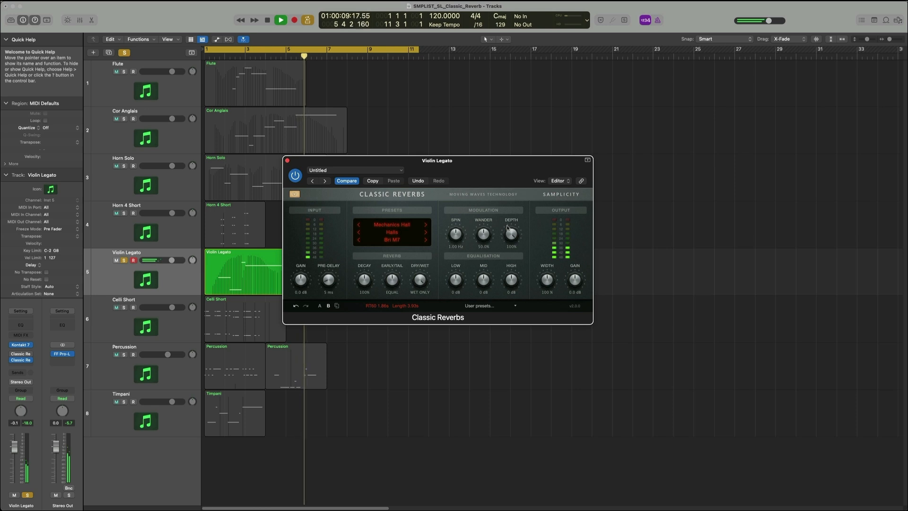
{"action": "key", "text": "space"}
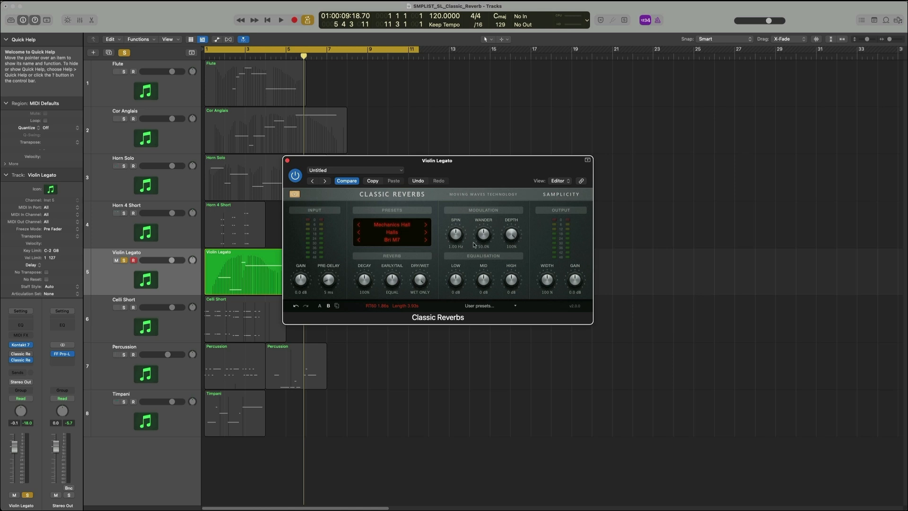
- Audition Violin Legato with Wander at 1% while raising the Spin rate, and return Spin to 1.00 Hz
{"action": "key", "text": "space"}
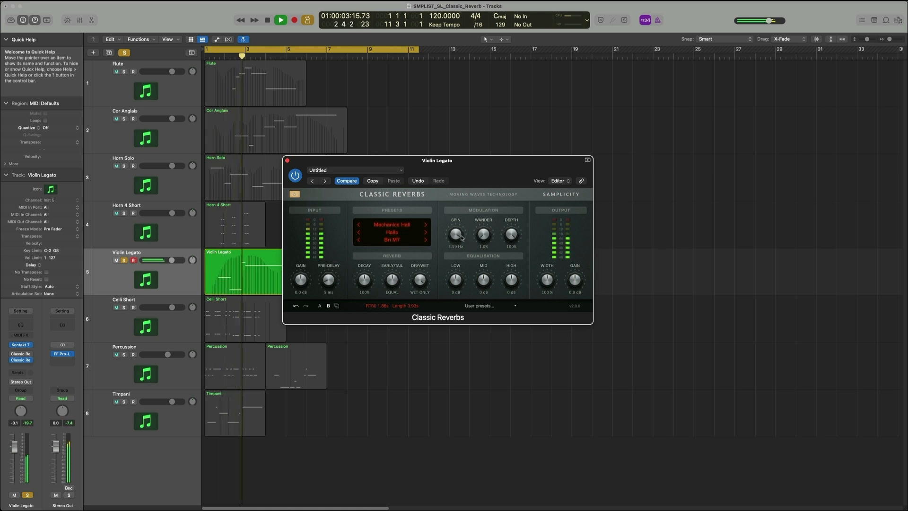
{"action": "left_click_drag", "start_coordinate": [460, 240], "coordinate": [460, 232]}
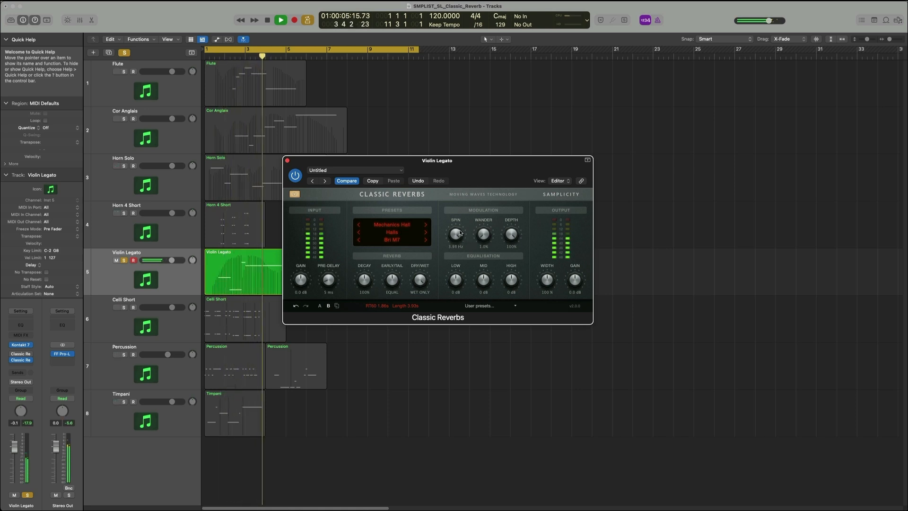
{"action": "key", "text": "space"}
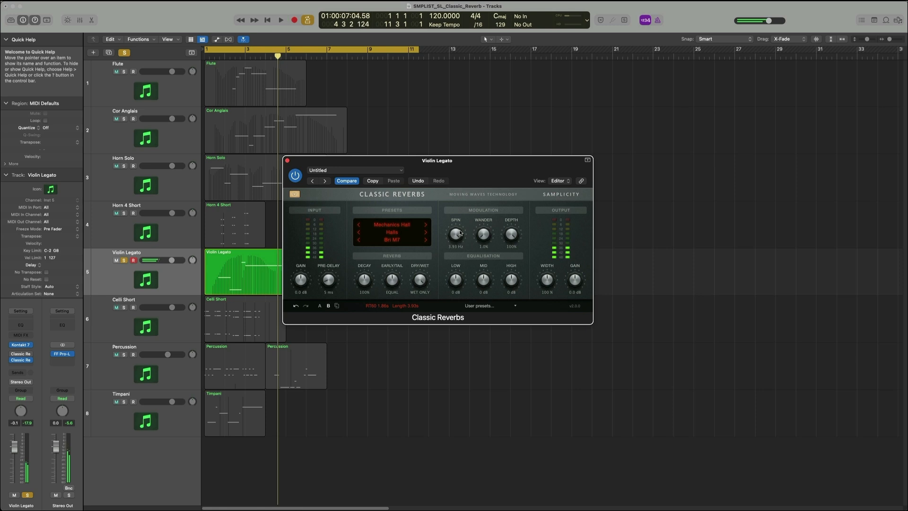
{"action": "left_click_drag", "start_coordinate": [460, 233], "coordinate": [461, 272]}
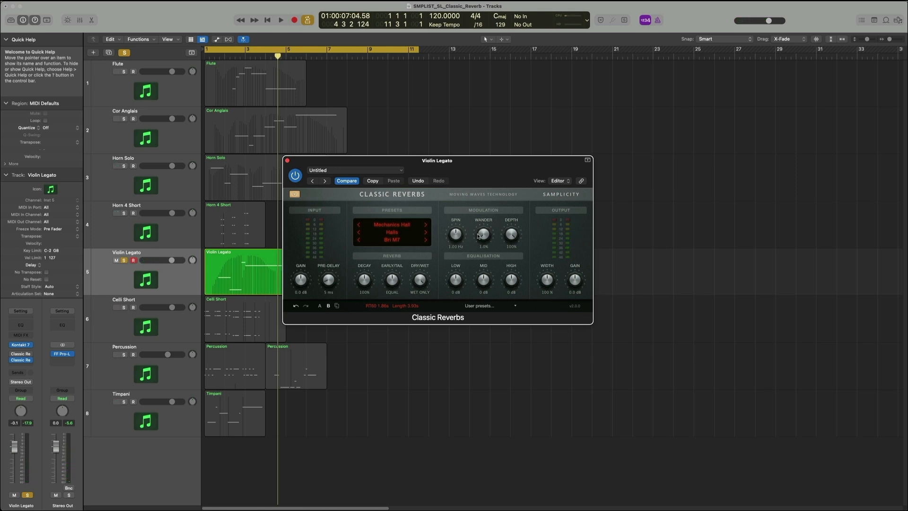
- Audition Violin Legato with Wander raised to about 40% and higher, and reset Wander to 50%
{"action": "left_click_drag", "start_coordinate": [479, 236], "coordinate": [485, 214]}
{"action": "key", "text": "space"}
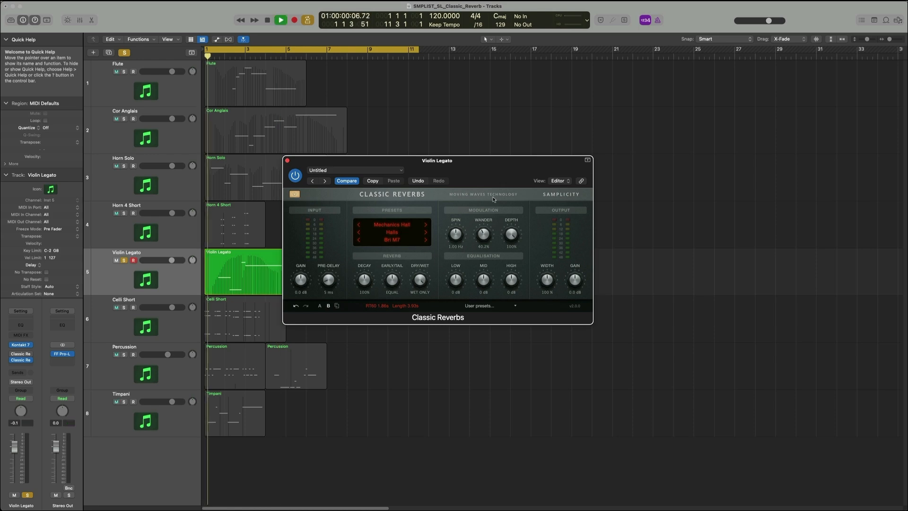
{"action": "left_click_drag", "start_coordinate": [483, 234], "coordinate": [491, 214]}
{"action": "key", "text": "space"}
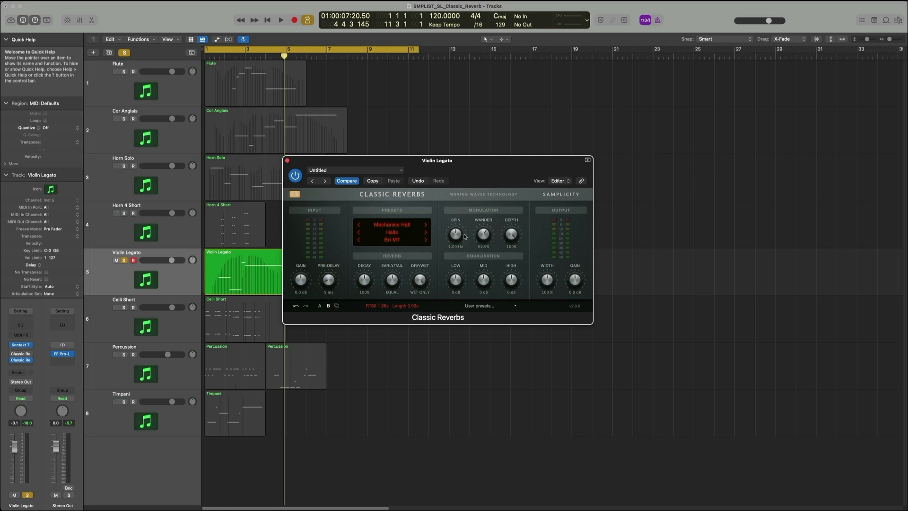
{"action": "left_click", "coordinate": [489, 239], "text": "alt"}
- Lower the Low equalisation of the Violin Legato reverb to about -6.6 dB and view the user preset options
{"action": "left_click_drag", "start_coordinate": [456, 285], "coordinate": [453, 303]}
{"action": "left_click", "coordinate": [488, 307]}
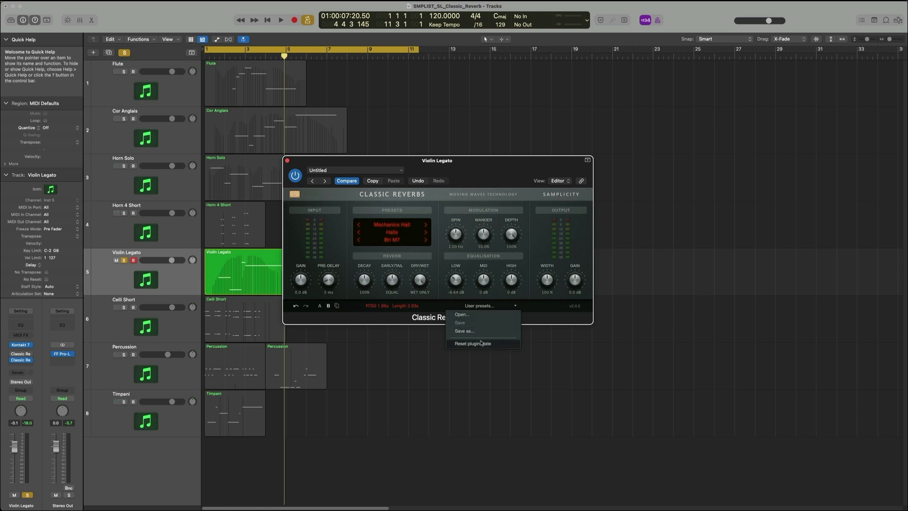
{"action": "left_click", "coordinate": [546, 311]}
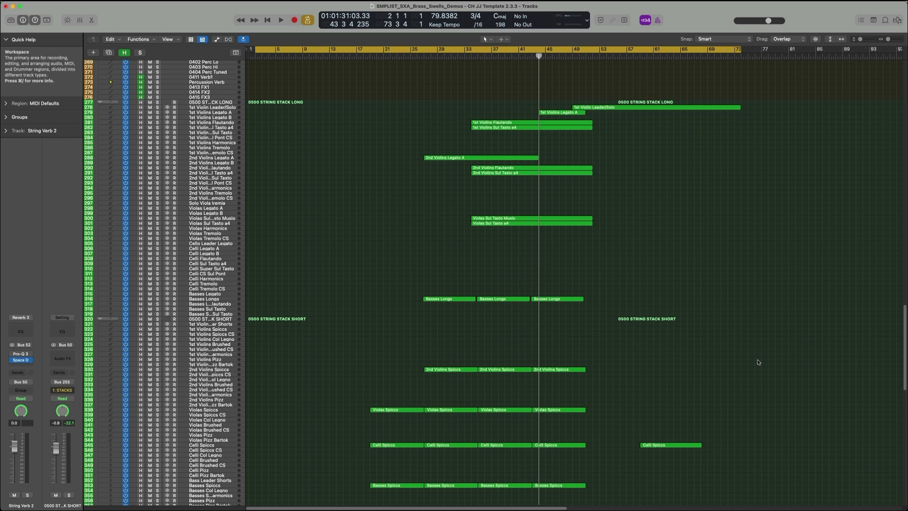
- In the brass swells project, turn off the cycle, show the open plug-in windows and set the 0212 Verb2 reverb apart
{"action": "scroll", "coordinate": [758, 362], "scroll_direction": "up", "scroll_amount": 20}
{"action": "key", "text": "c"}
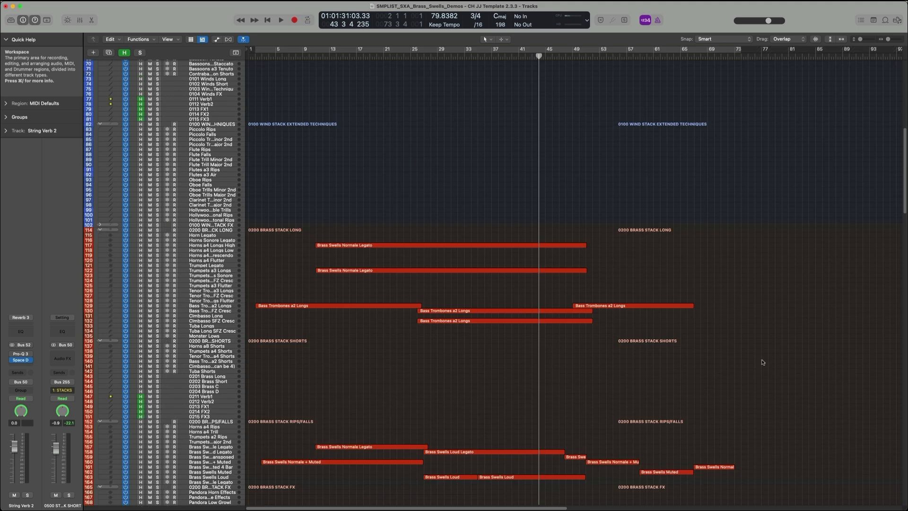
{"action": "key", "text": "v"}
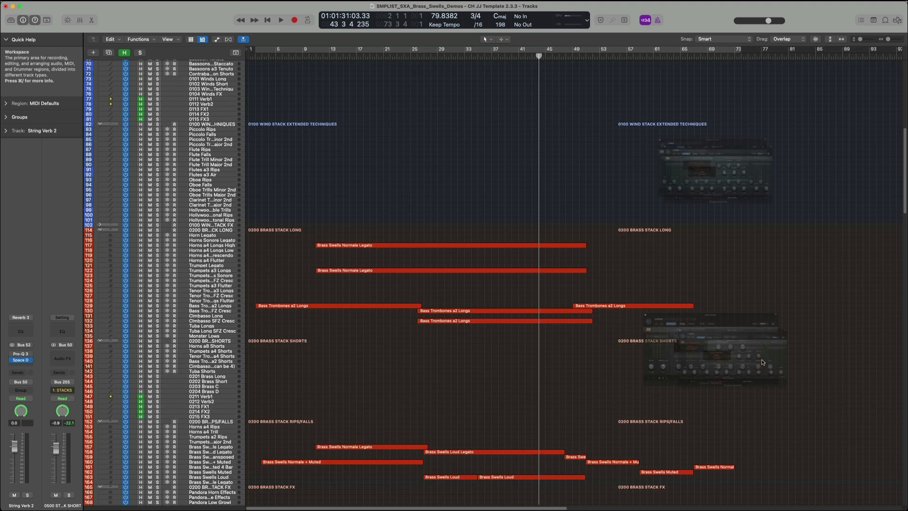
{"action": "left_click_drag", "start_coordinate": [727, 288], "coordinate": [466, 185]}
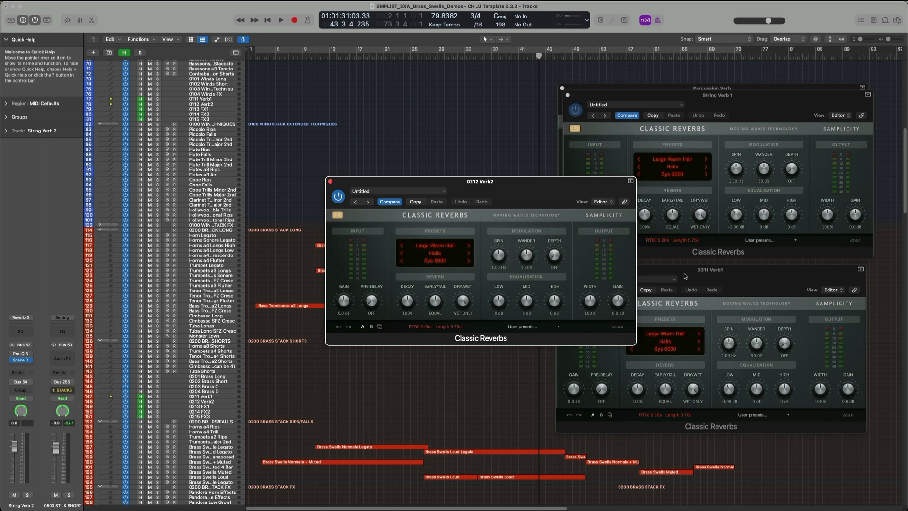
- View the reverb models and the Sys 6000 hall presets available in the 0212 Verb2 reverb
{"action": "left_click", "coordinate": [445, 261]}
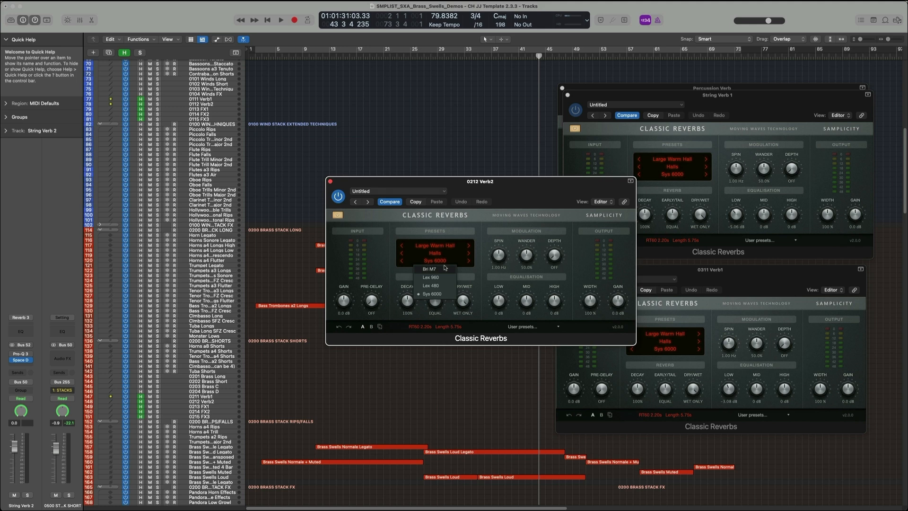
{"action": "left_click", "coordinate": [448, 247]}
{"action": "left_click", "coordinate": [473, 228]}
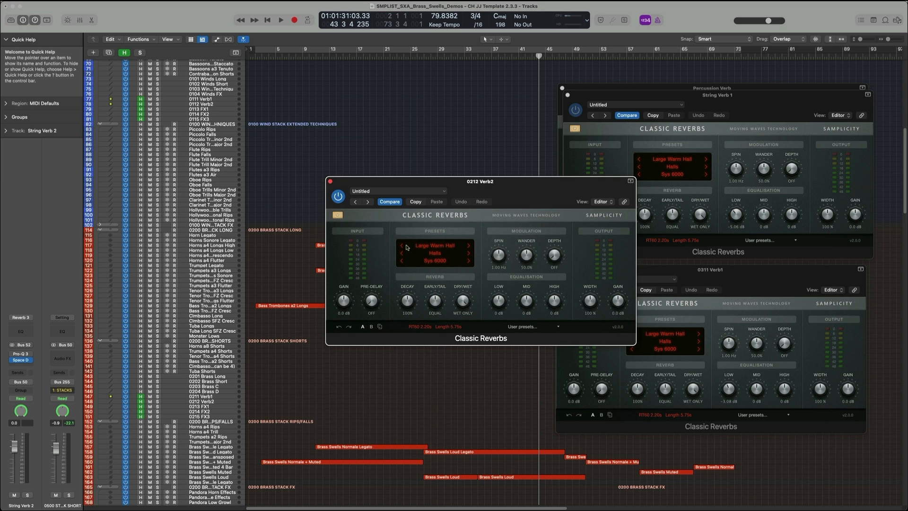
- Close the 0212 Verb2, 0311 Verb1, String Verb 1 and Percussion Verb reverb windows
{"action": "left_click", "coordinate": [330, 182]}
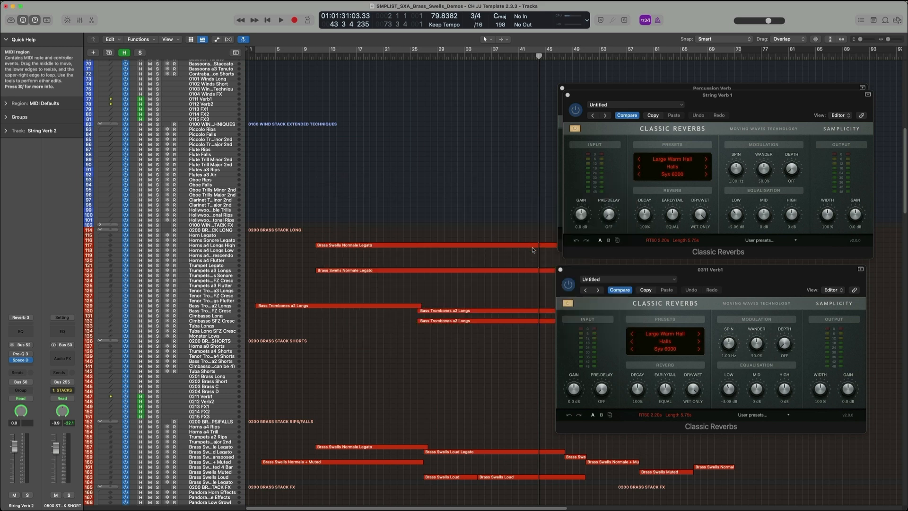
{"action": "left_click", "coordinate": [561, 270]}
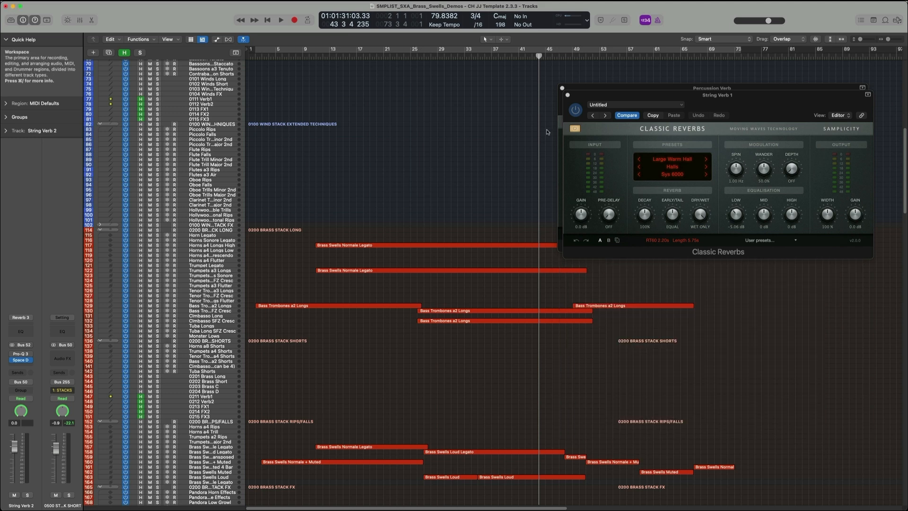
{"action": "left_click", "coordinate": [568, 95]}
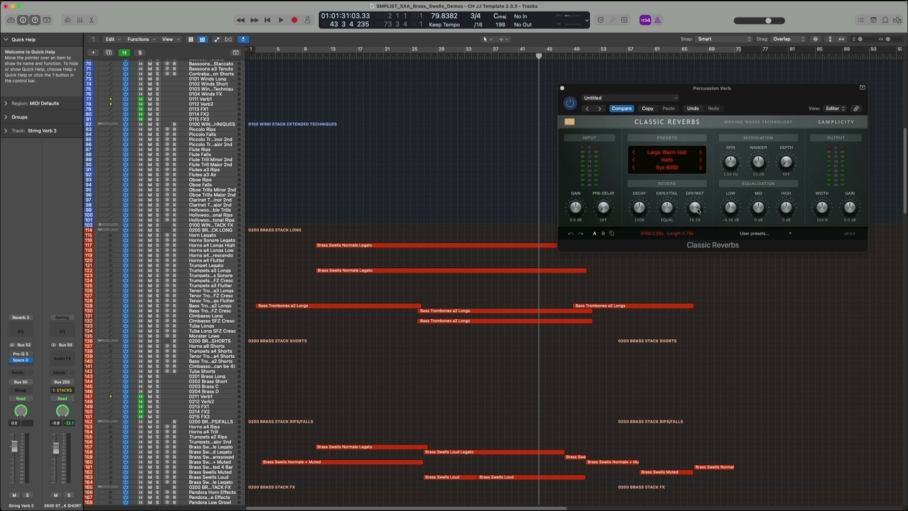
{"action": "key", "text": "super+w"}
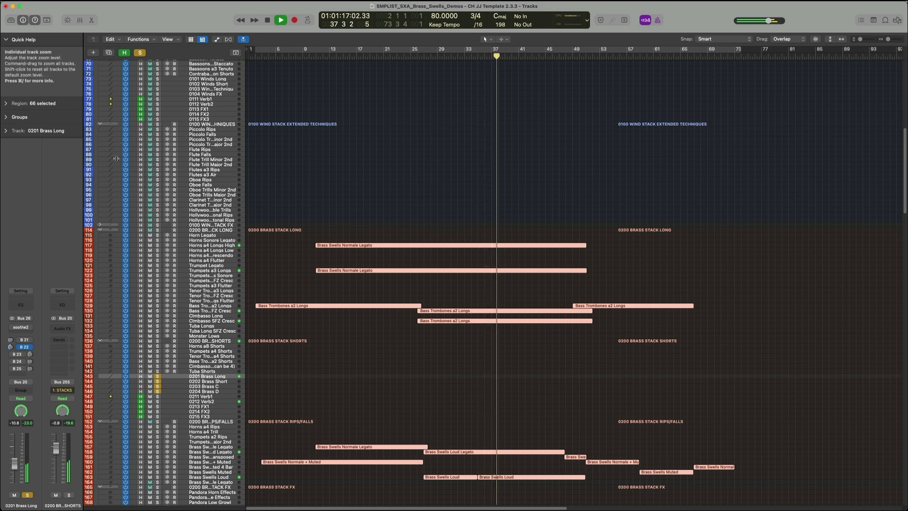
- View the Bus 22 send options from 0201 Brass Long to 0212 Verb2 during playback, and stop playback
{"action": "left_click", "coordinate": [25, 348]}
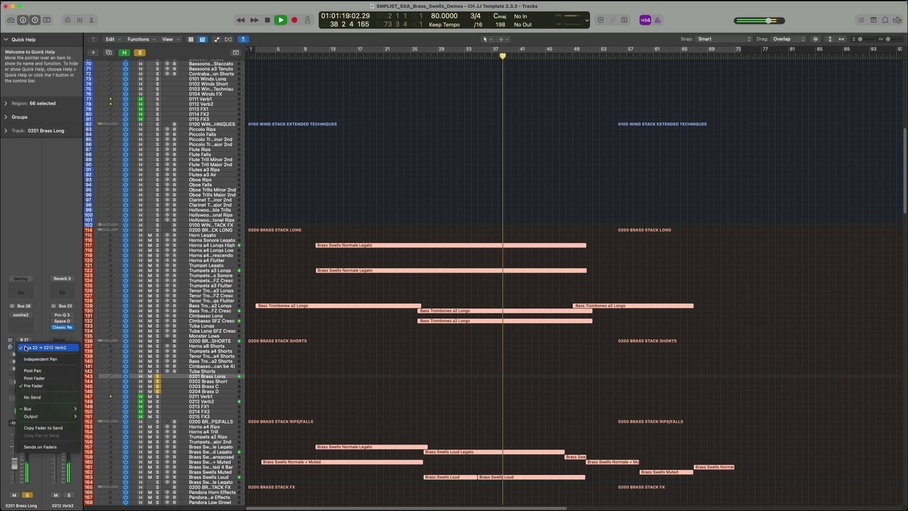
{"action": "left_click", "coordinate": [44, 331]}
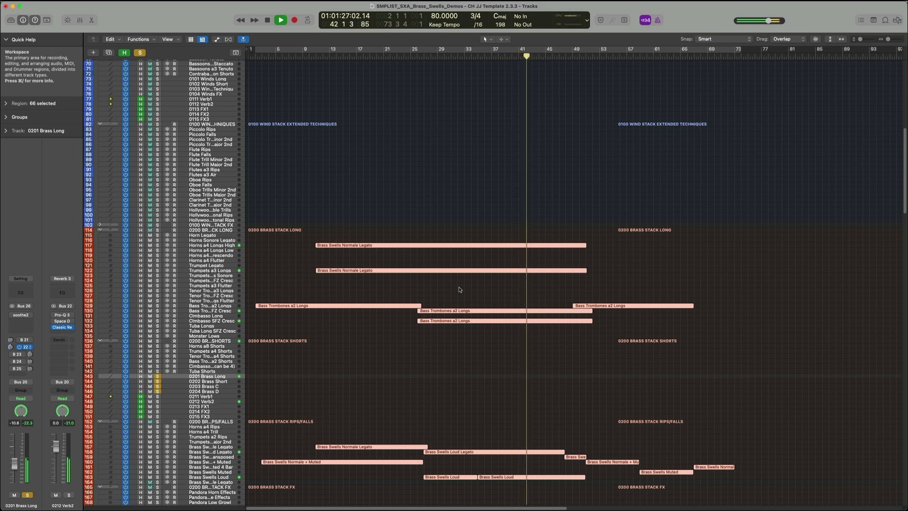
{"action": "key", "text": "space"}
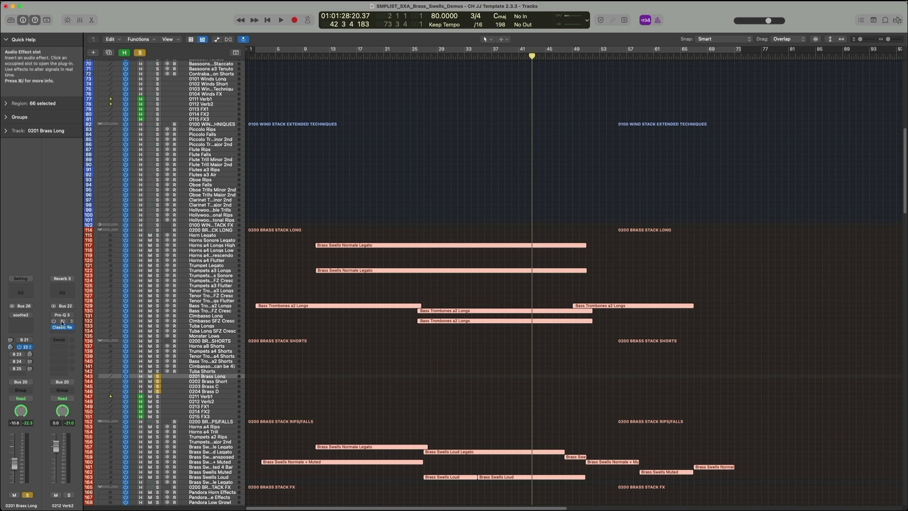
- Clear the brass stem solos and solo the percussion tracks from Trailer Drums through 0403 Perc Hi
{"action": "left_click", "coordinate": [158, 392]}
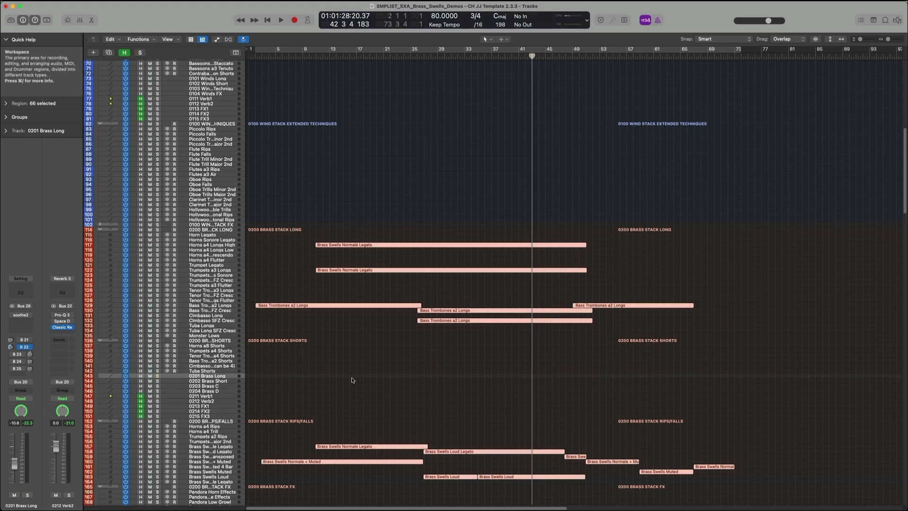
{"action": "scroll", "coordinate": [352, 380], "scroll_direction": "down", "scroll_amount": 15}
{"action": "scroll", "coordinate": [352, 380], "scroll_direction": "down", "scroll_amount": 6}
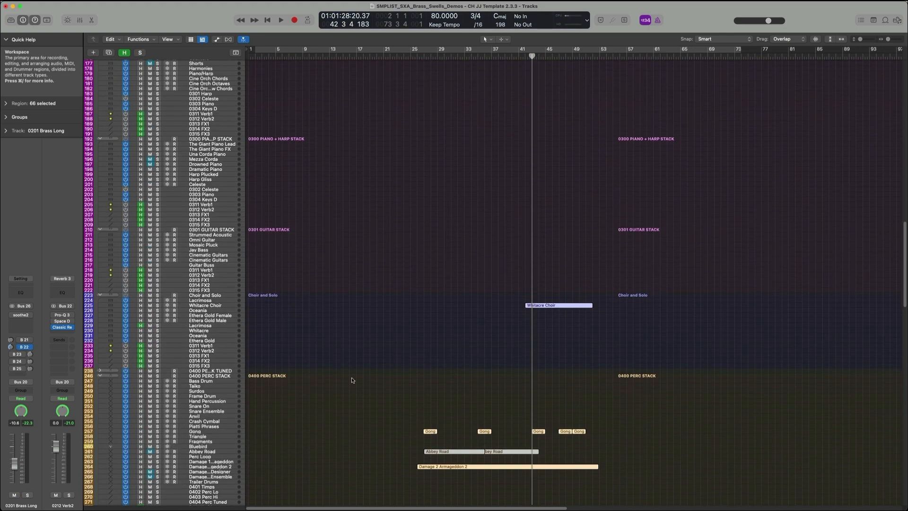
{"action": "scroll", "coordinate": [352, 379], "scroll_direction": "down", "scroll_amount": 3}
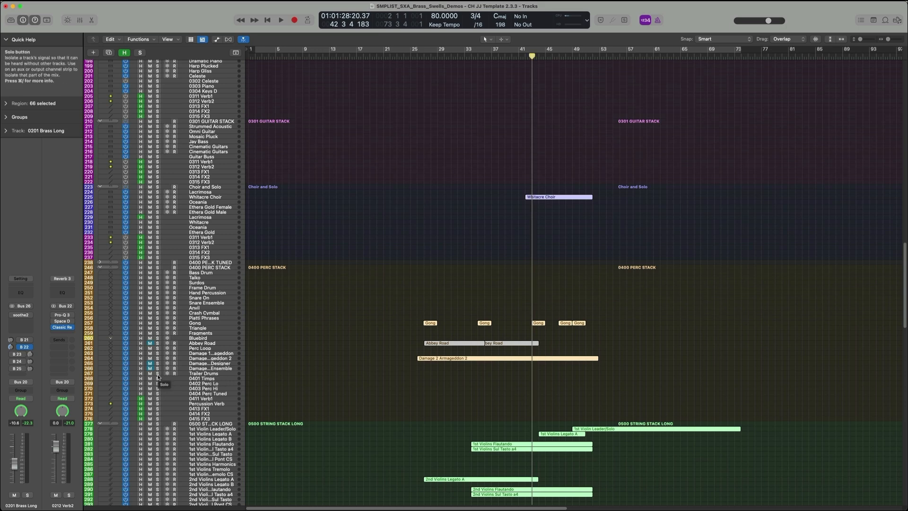
{"action": "left_click_drag", "start_coordinate": [158, 374], "coordinate": [157, 390]}
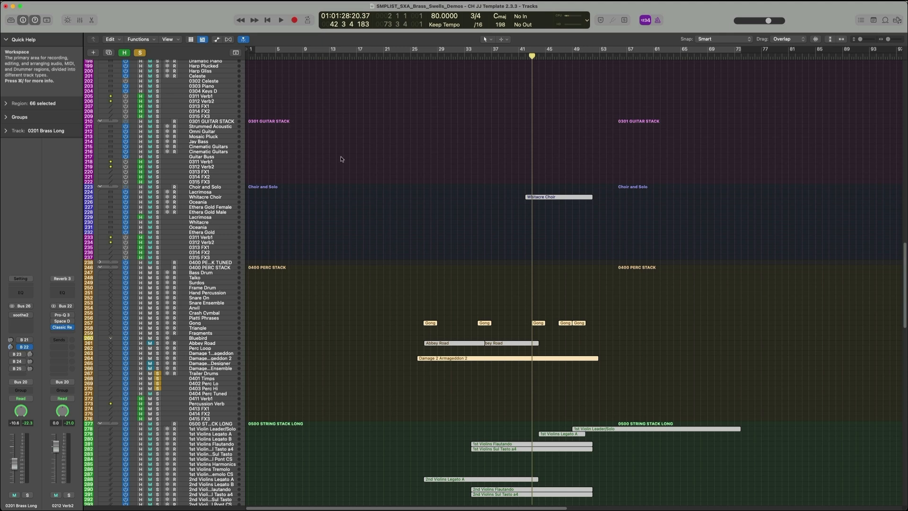
- Audition the soloed percussion from about bar 24 and stop playback
{"action": "left_click", "coordinate": [409, 56]}
{"action": "key", "text": "space"}
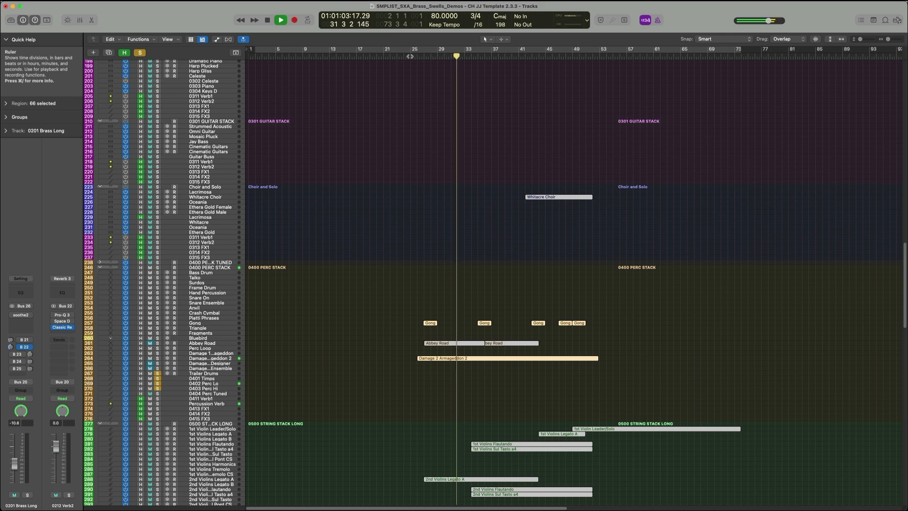
{"action": "key", "text": "space"}
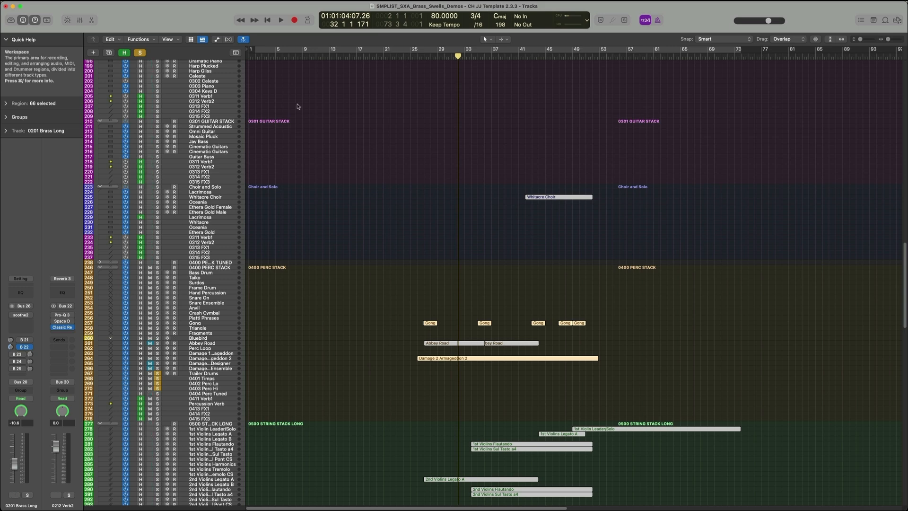
- Select 0402 Perc Lo and view the options of its Bus 42 send to Percussion Verb
{"action": "left_click", "coordinate": [220, 384]}
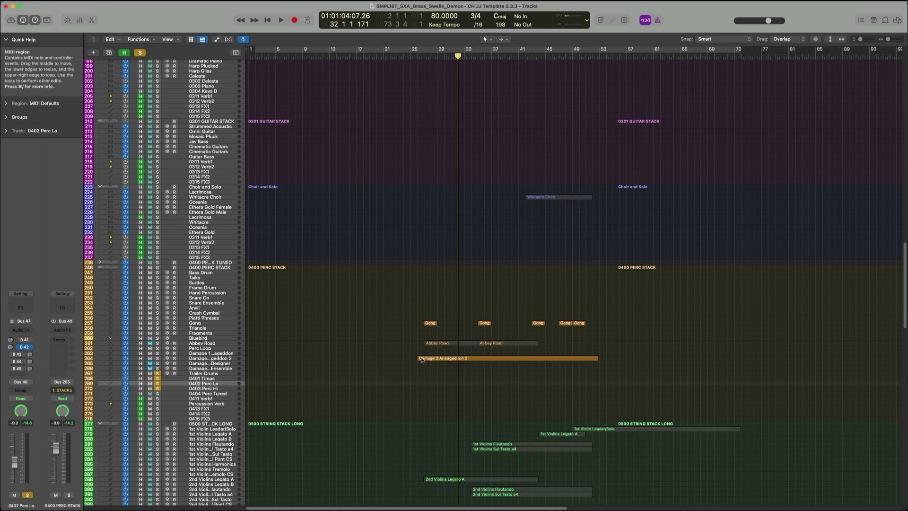
{"action": "left_click", "coordinate": [23, 347]}
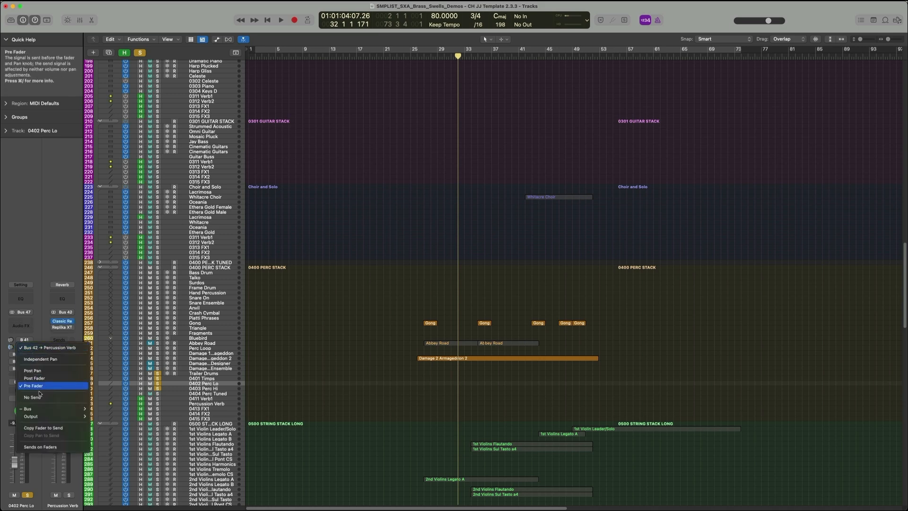
{"action": "left_click", "coordinate": [36, 276]}
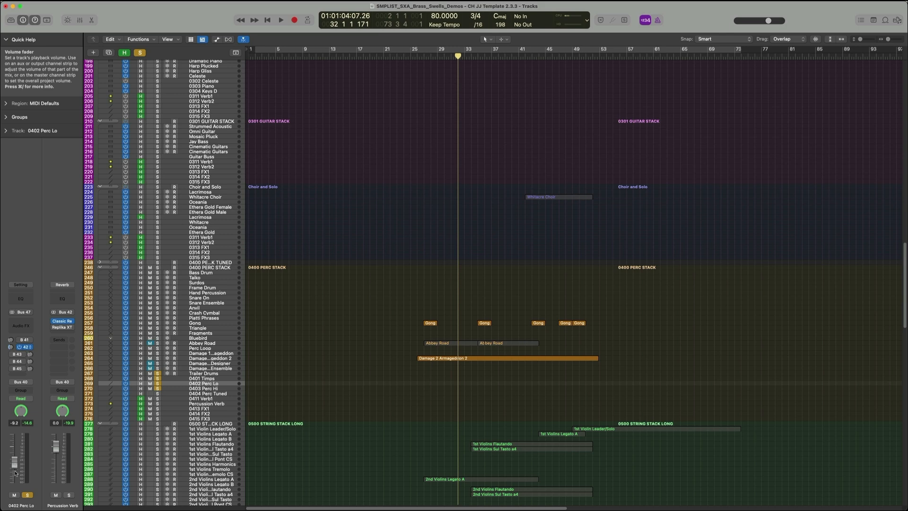
- Clear the percussion solos and solo the string stems from 0501 Str Long through 0504 Str Additional
{"action": "left_click", "coordinate": [140, 52]}
{"action": "scroll", "coordinate": [380, 206], "scroll_direction": "down", "scroll_amount": 5}
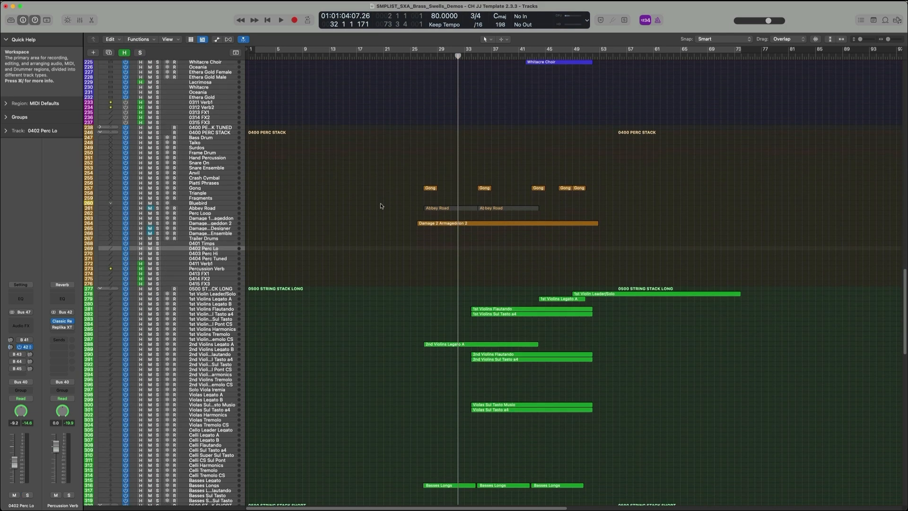
{"action": "scroll", "coordinate": [380, 203], "scroll_direction": "down", "scroll_amount": 10}
{"action": "scroll", "coordinate": [248, 377], "scroll_direction": "down", "scroll_amount": 1}
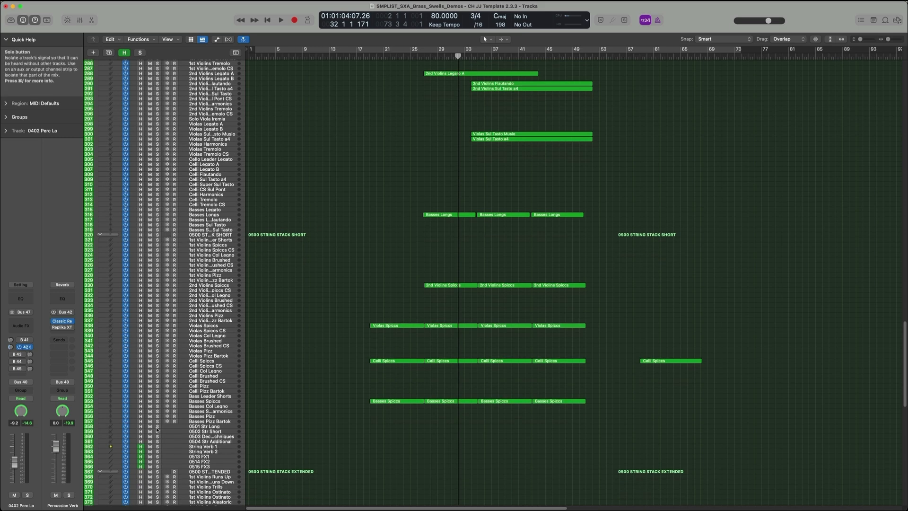
{"action": "left_click_drag", "start_coordinate": [158, 426], "coordinate": [159, 442]}
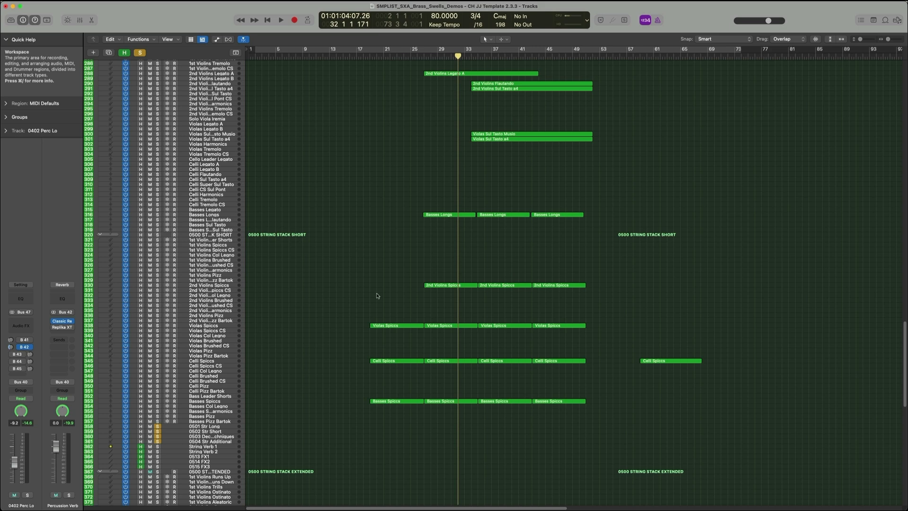
- Select the first Violas, Celli and Basses Spiccs regions, audition the soloed strings from there and stop playback
{"action": "left_click_drag", "start_coordinate": [377, 293], "coordinate": [402, 423]}
{"action": "key", "text": "space"}
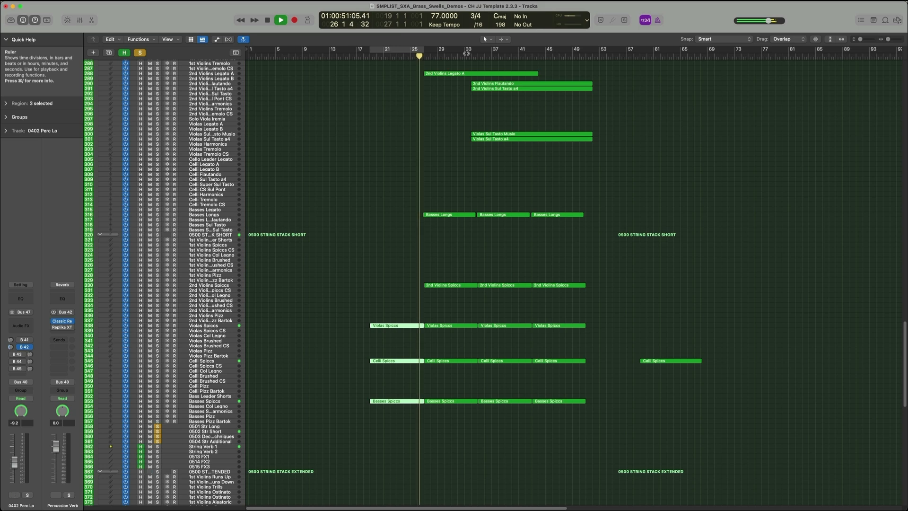
{"action": "key", "text": "space"}
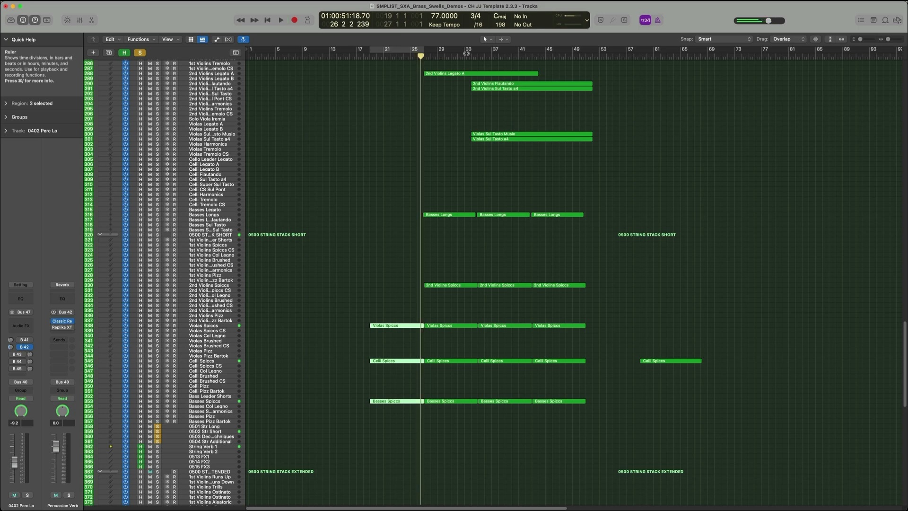
- Select the 0502 Str Short stem and audition the soloed strings from bar 33
{"action": "left_click", "coordinate": [468, 54]}
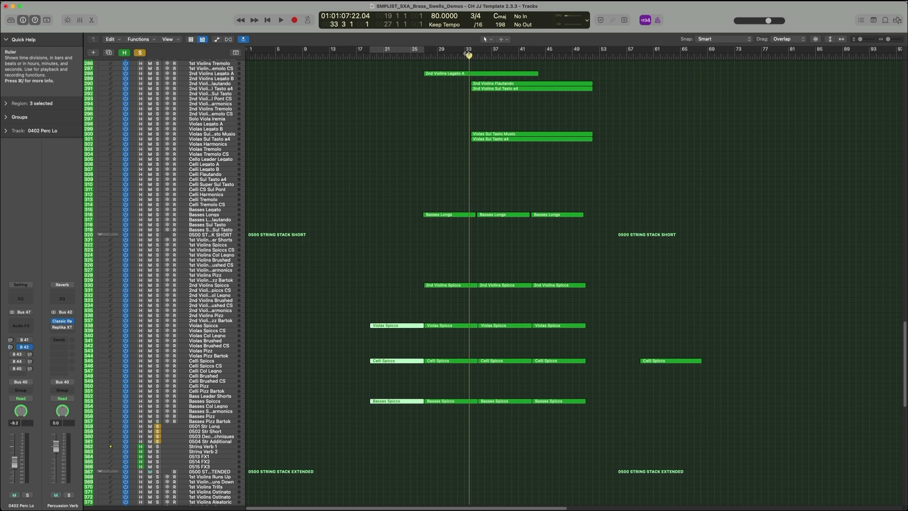
{"action": "left_click", "coordinate": [206, 431]}
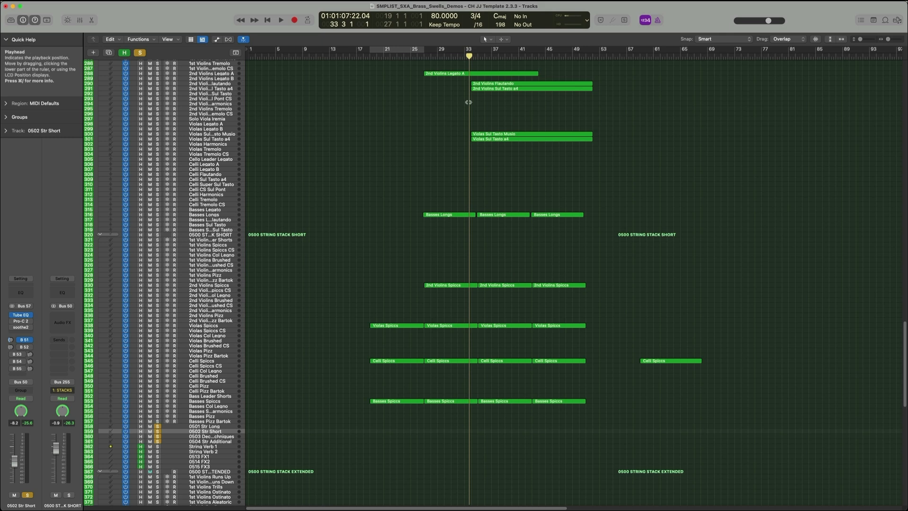
{"action": "key", "text": "space"}
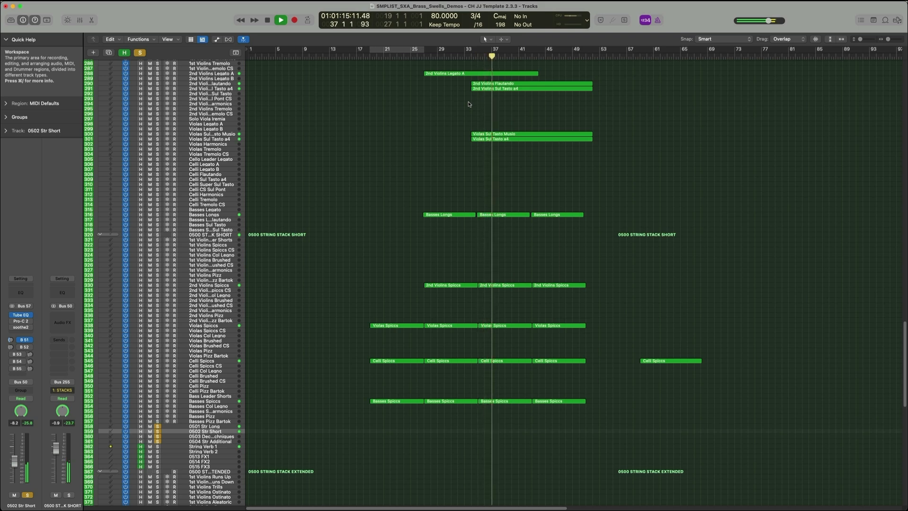
{"action": "scroll", "coordinate": [469, 104], "scroll_direction": "up", "scroll_amount": 1}
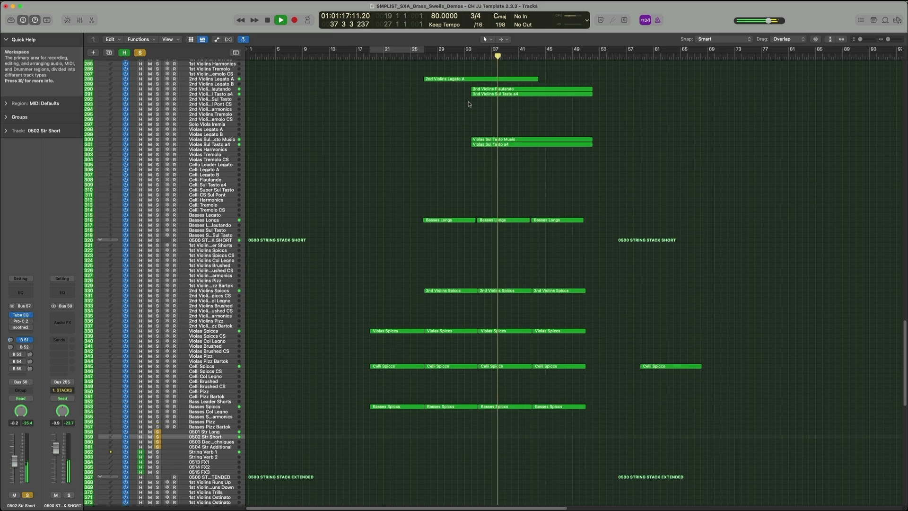
{"action": "scroll", "coordinate": [469, 104], "scroll_direction": "up", "scroll_amount": 2}
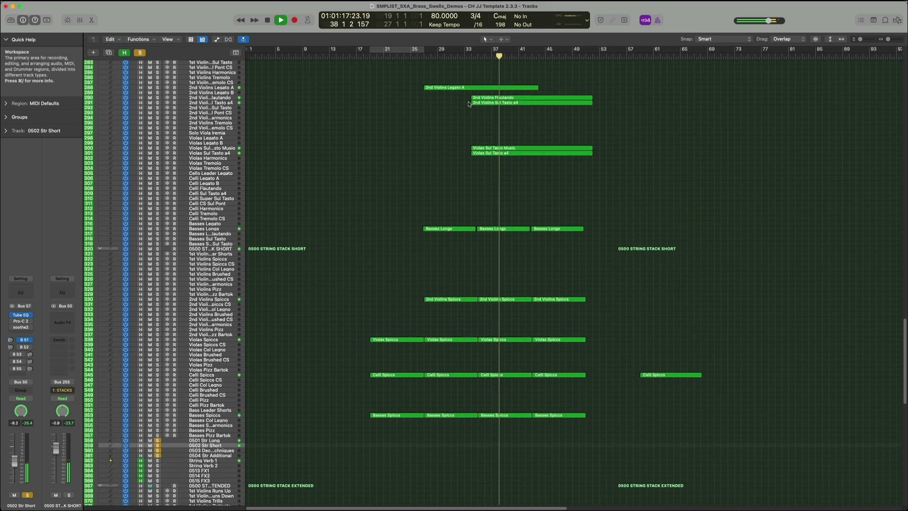
- Compare the full mix with the soloed strings during playback by clearing and recalling the solos, and stop playback
{"action": "left_click", "coordinate": [143, 56]}
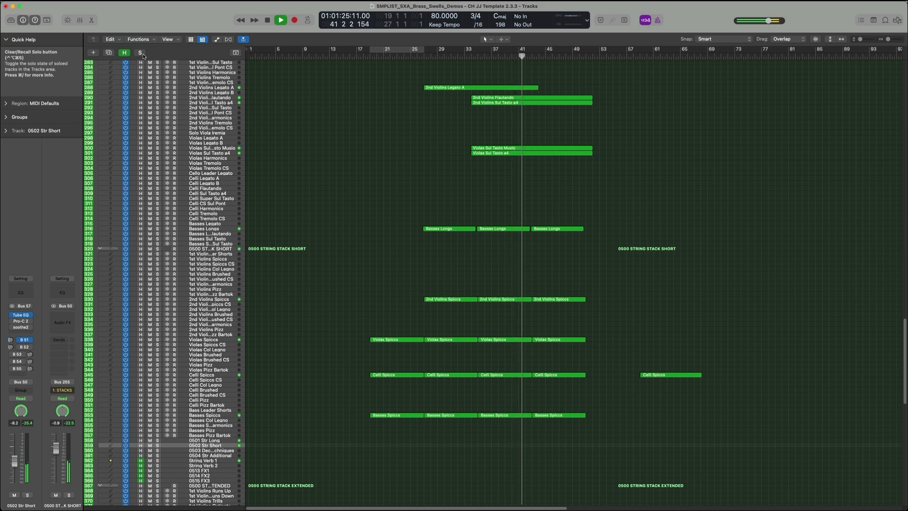
{"action": "left_click", "coordinate": [143, 55]}
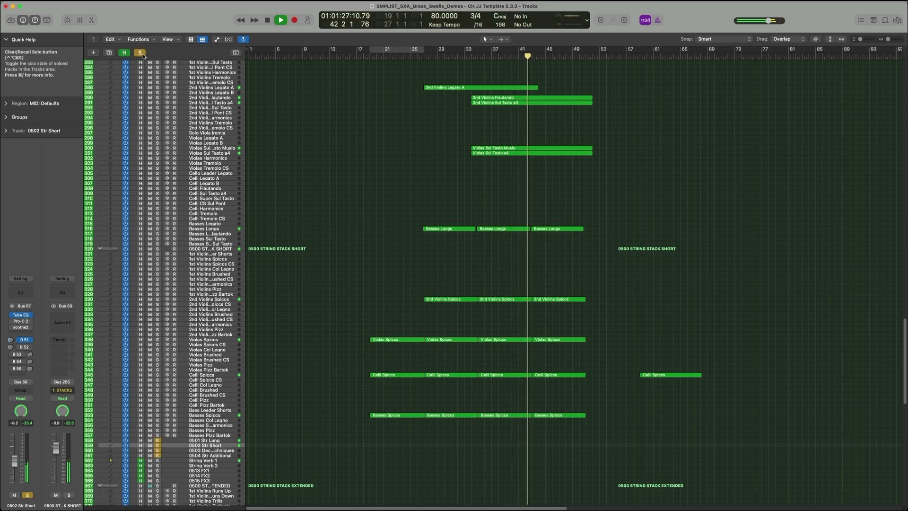
{"action": "scroll", "coordinate": [379, 150], "scroll_direction": "up", "scroll_amount": 5}
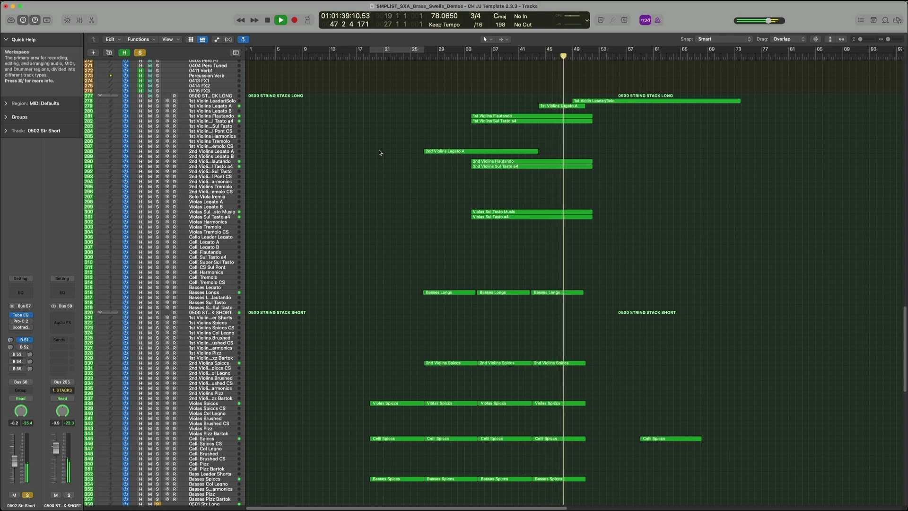
{"action": "key", "text": "space"}
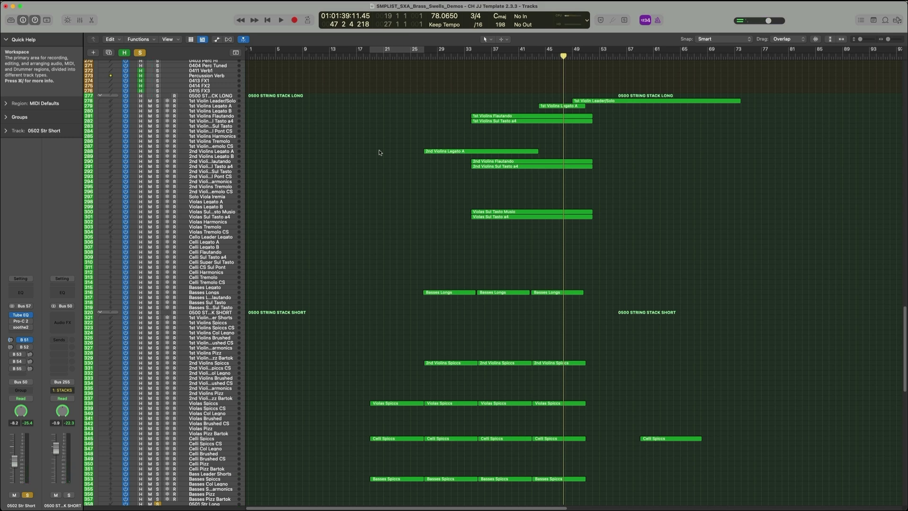
- Select the 1st Violins Legato A region and the 1st Violin Leader/Solo region in turn, and close the Percussion Verb plug-in window
{"action": "left_click", "coordinate": [551, 107]}
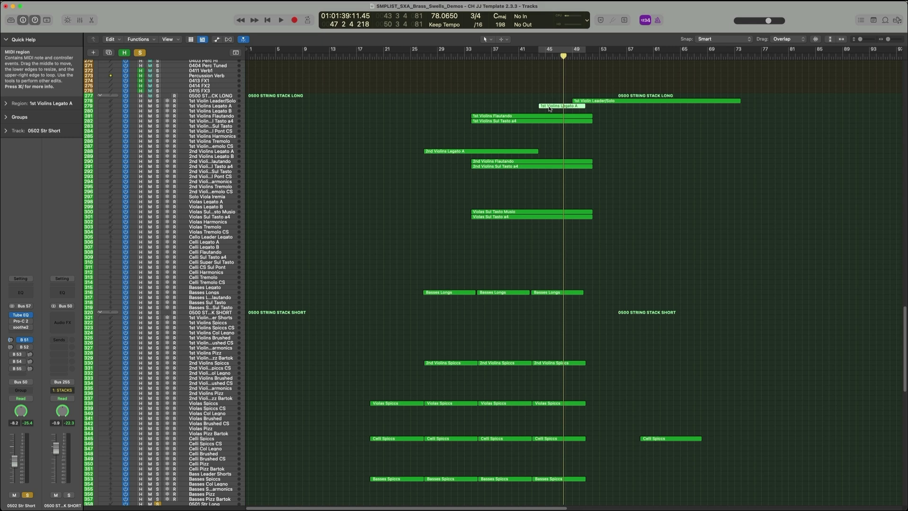
{"action": "left_click", "coordinate": [570, 66]}
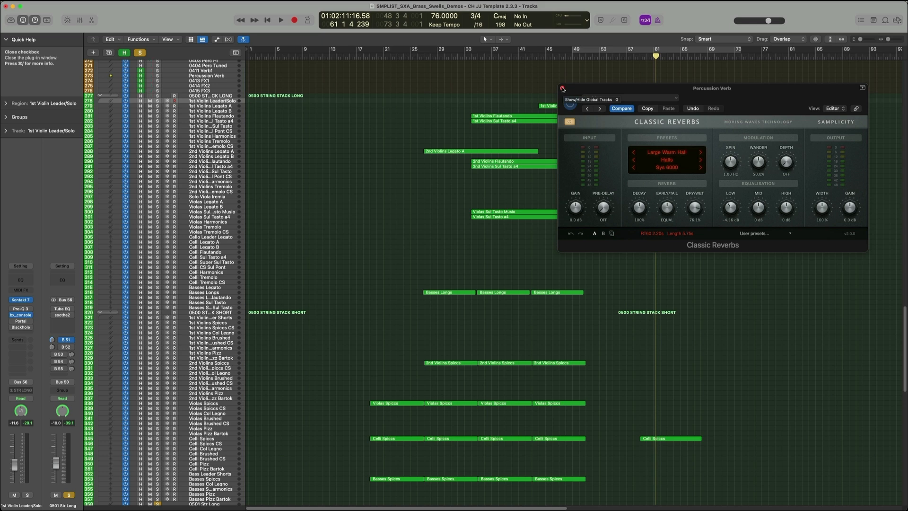
{"action": "left_click", "coordinate": [562, 89]}
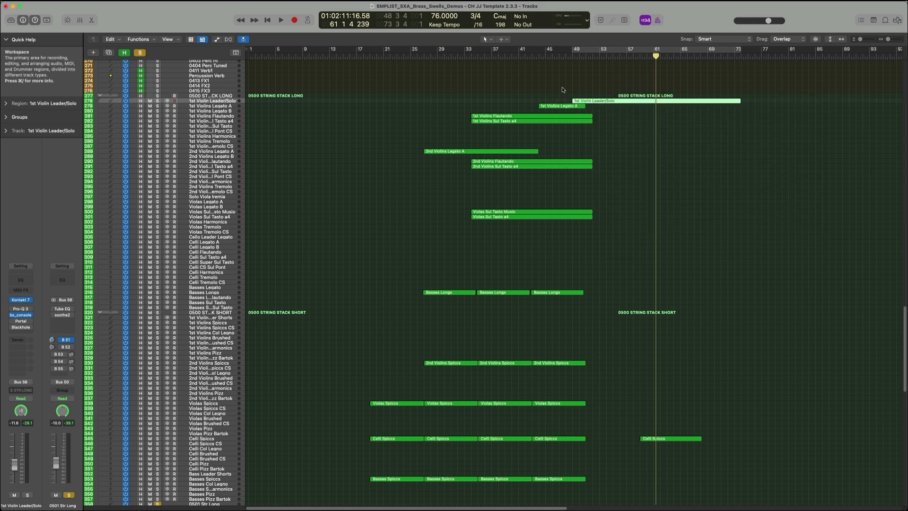